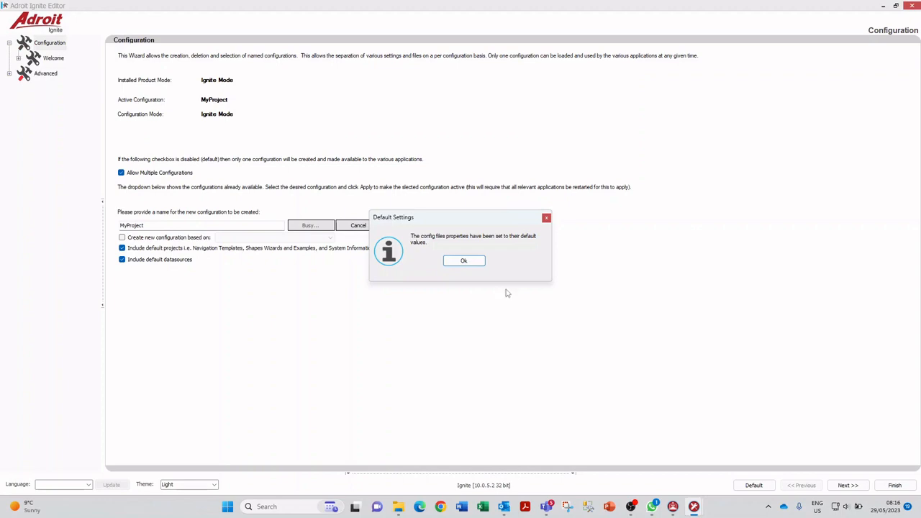
Acknowledge the default configuration settings and finish the configuration wizard for MyProject
click(464, 262)
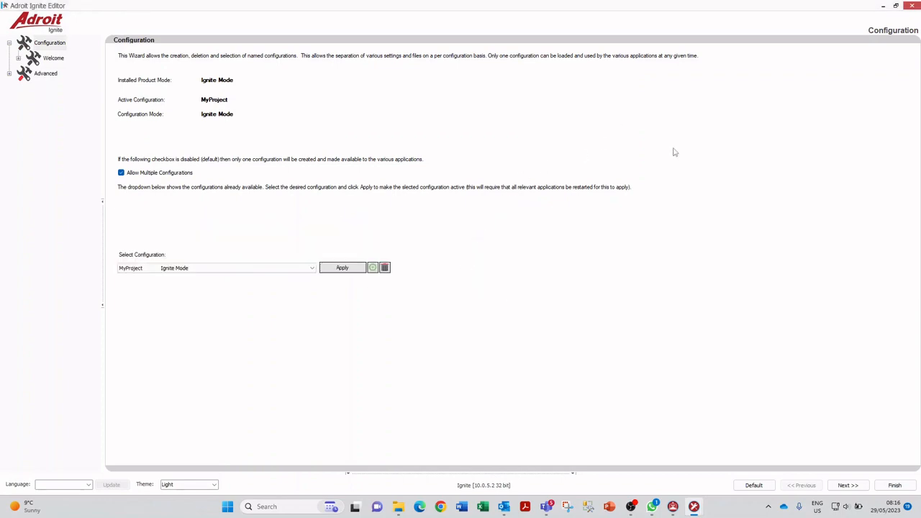
click(894, 487)
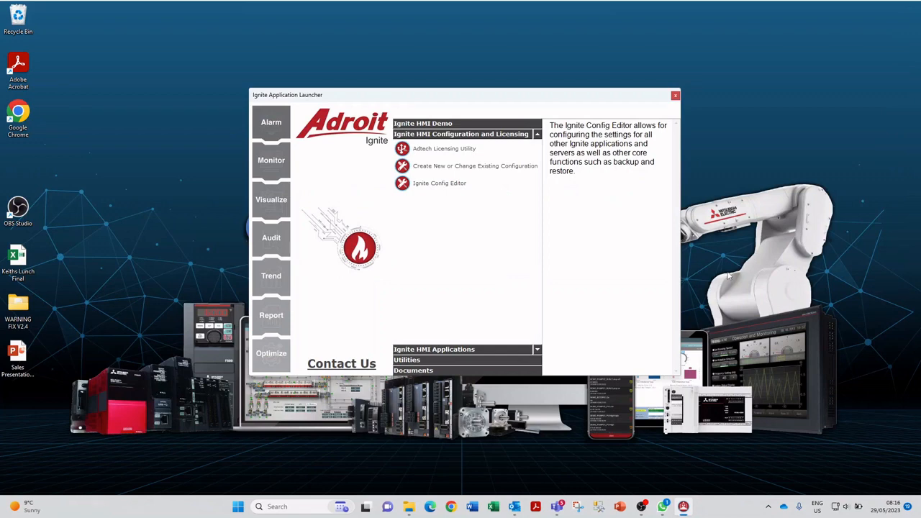
Browse the launcher's demo and HMI application groups, and start the Ignite Agent Server
click(434, 125)
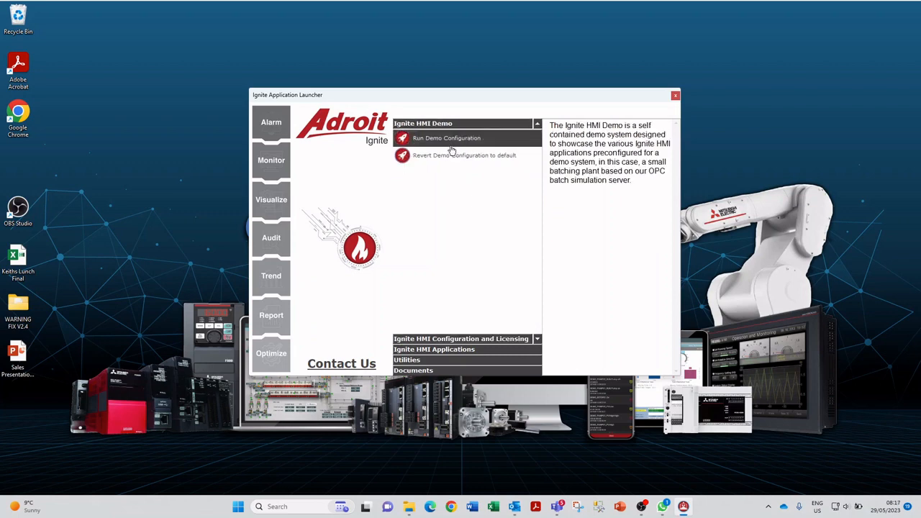
click(471, 351)
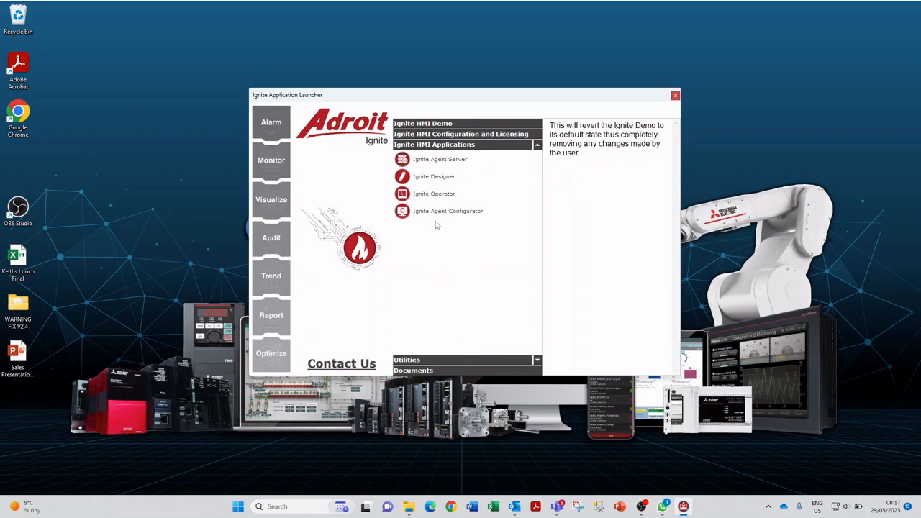
click(439, 160)
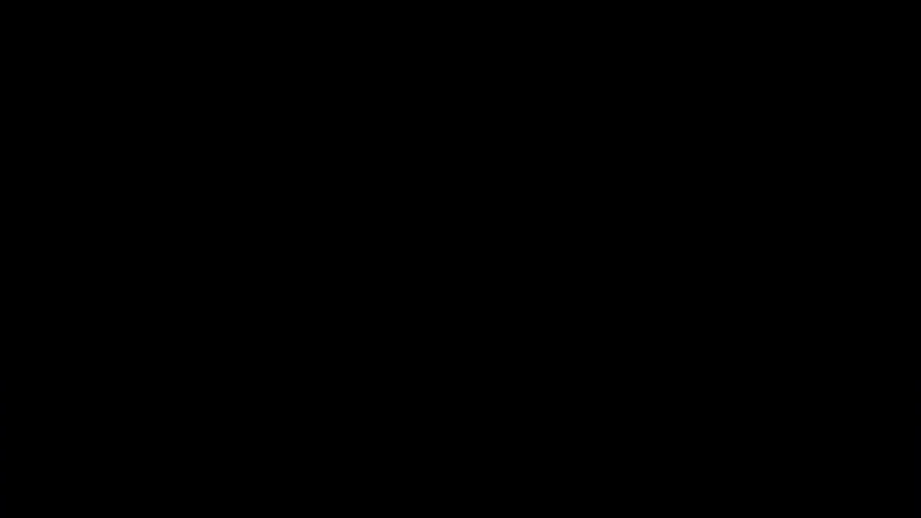
click(431, 298)
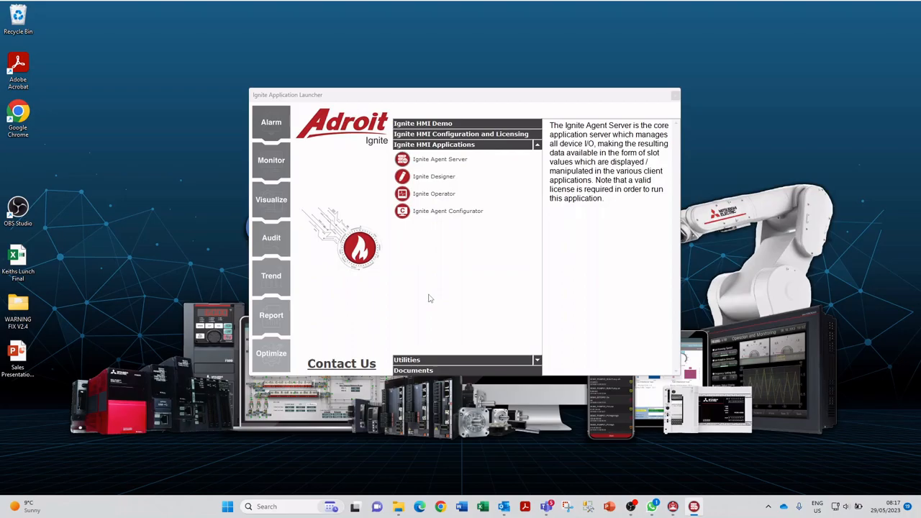
Launch Ignite Designer and log in with the default profile's prefilled credentials
click(438, 178)
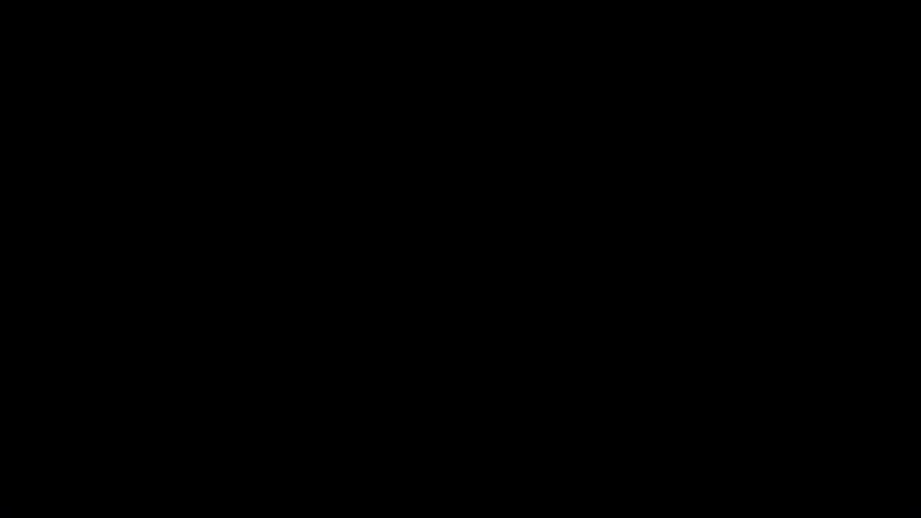
click(425, 338)
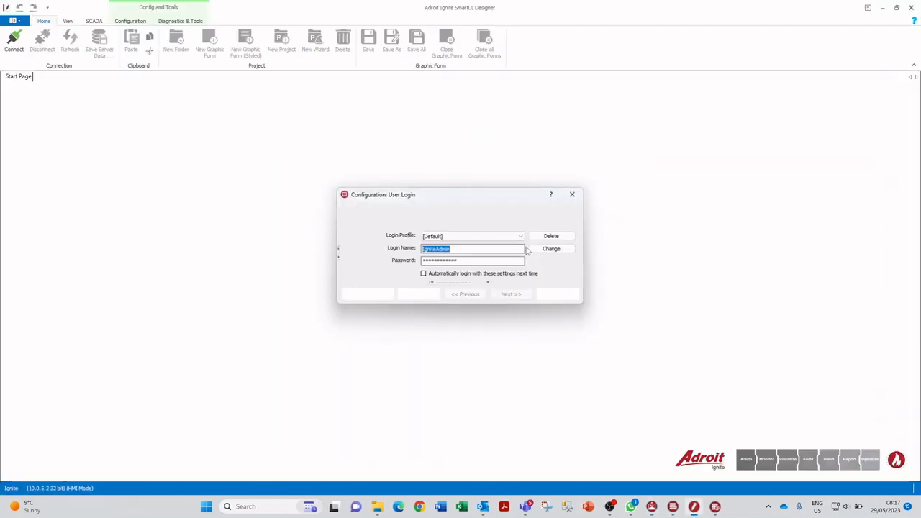
click(560, 296)
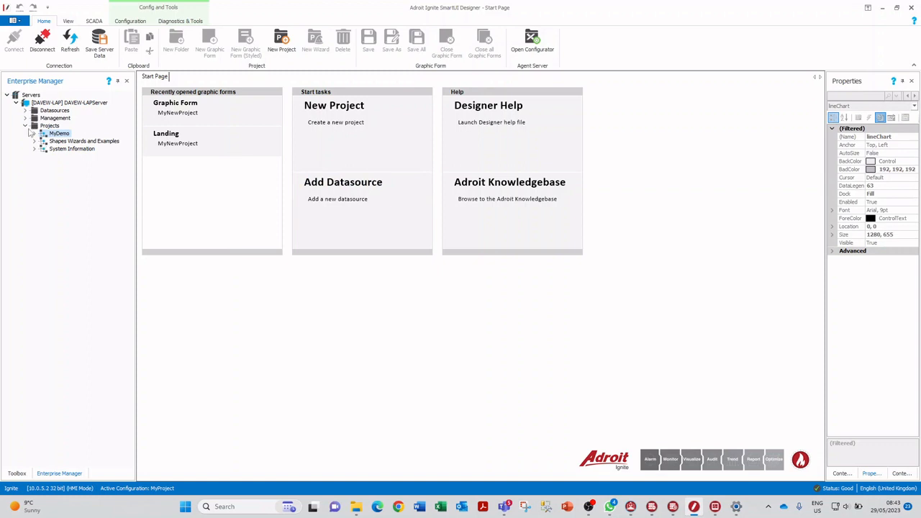
Create a new graphic form named Landing in the MyDemo project
double_click(54, 134)
right_click(61, 135)
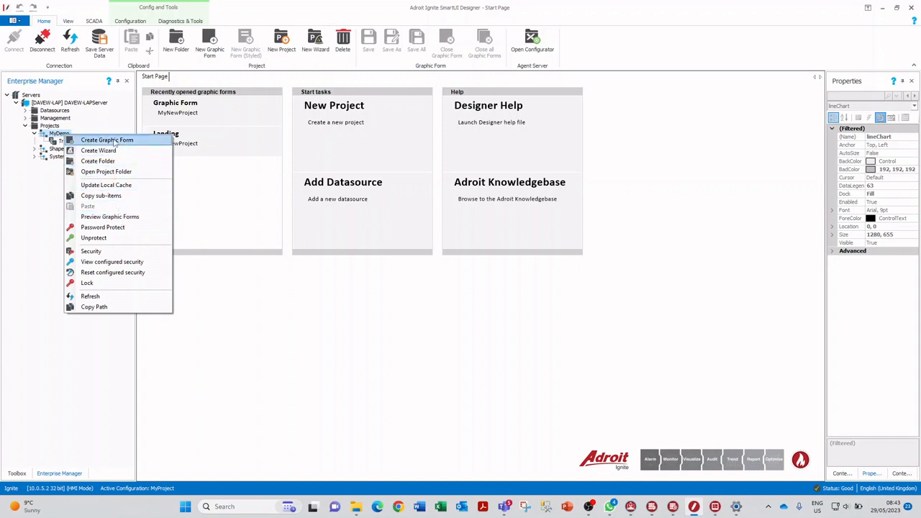
click(104, 139)
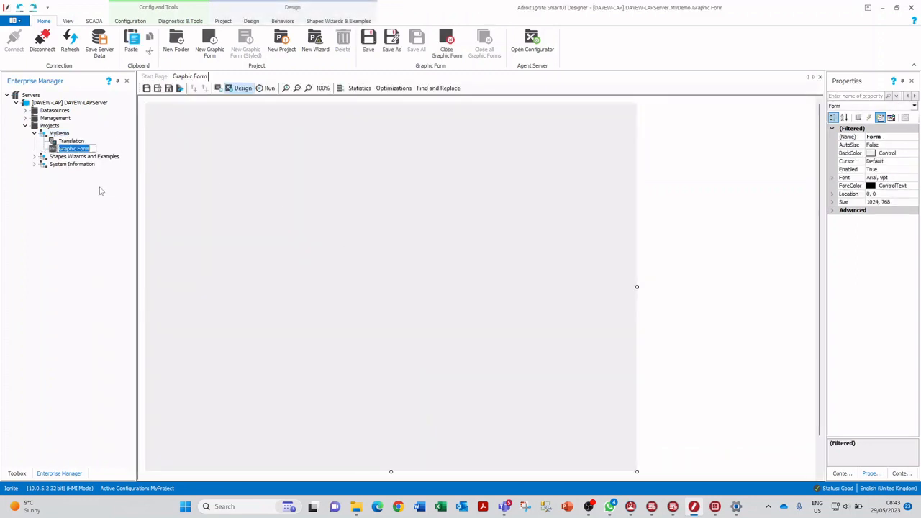
text(Landing)
key(Return)
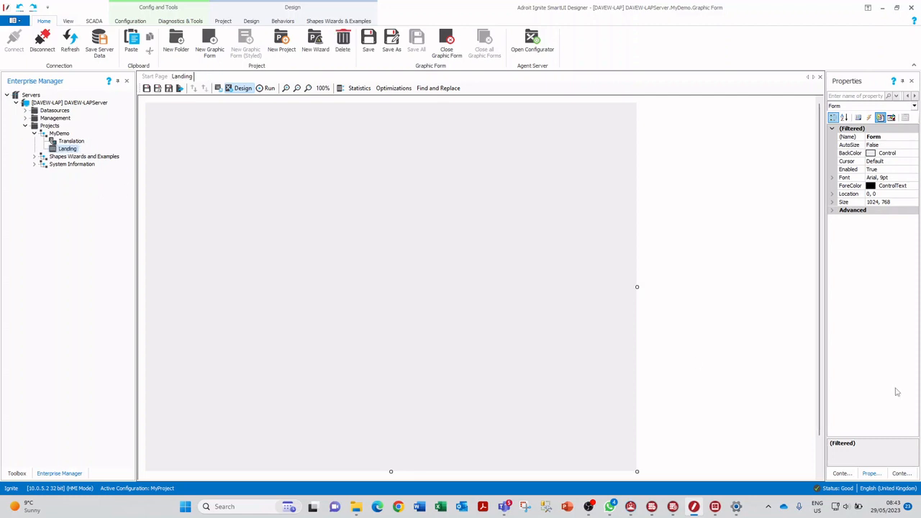
Set the Landing form's size to 1920, 1080 and save the server data
click(898, 201)
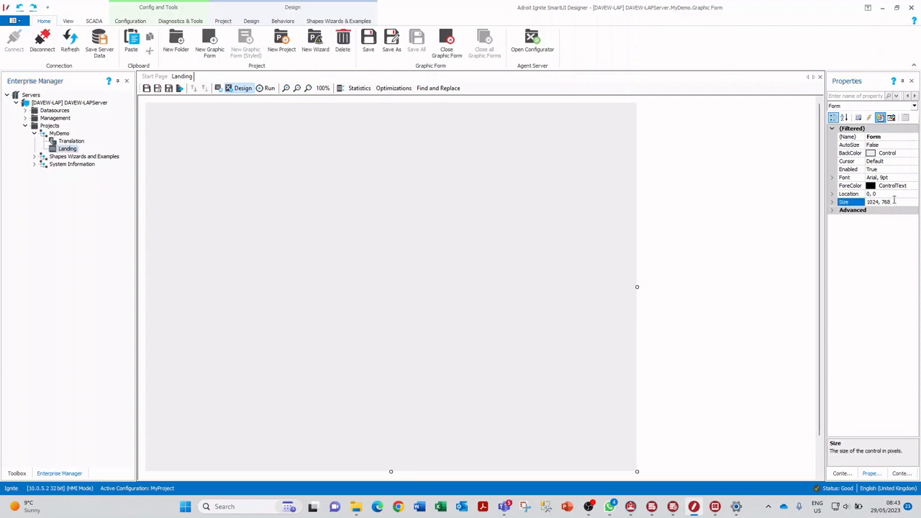
drag(895, 201, 790, 192)
text(1920, 1080)
key(Return)
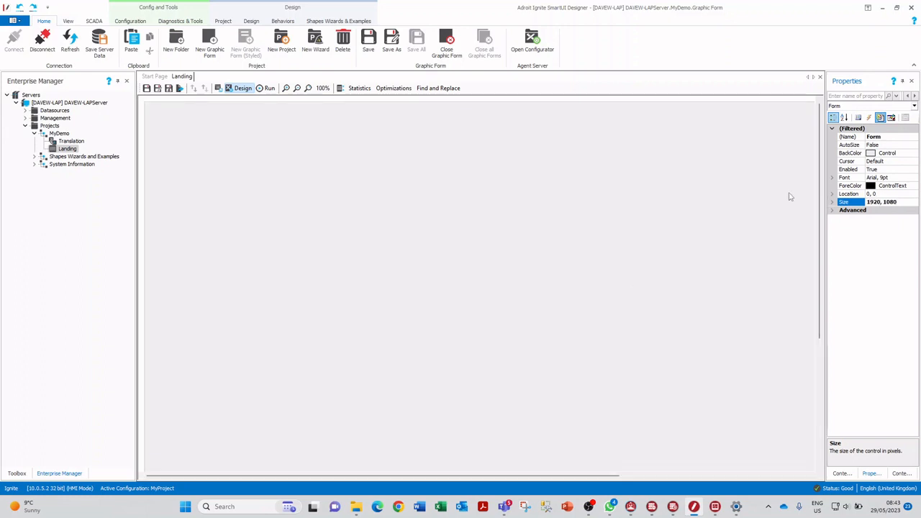
click(189, 184)
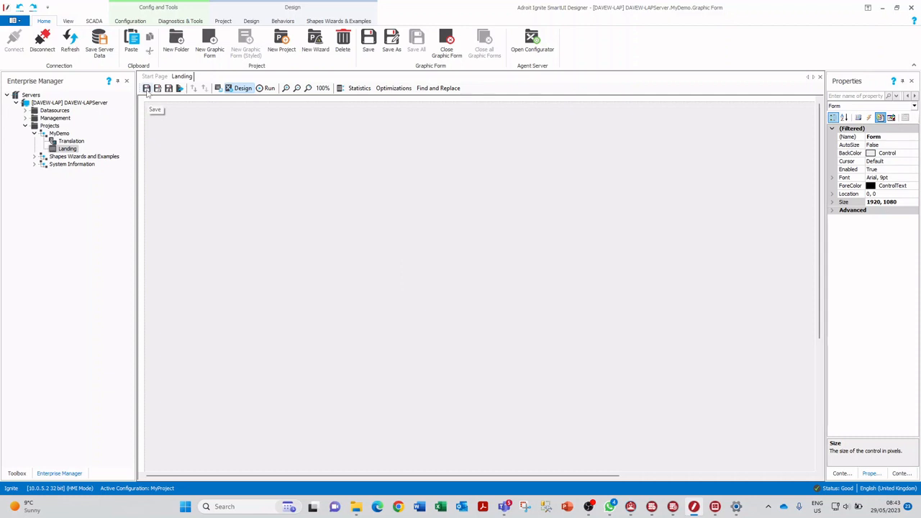
click(100, 41)
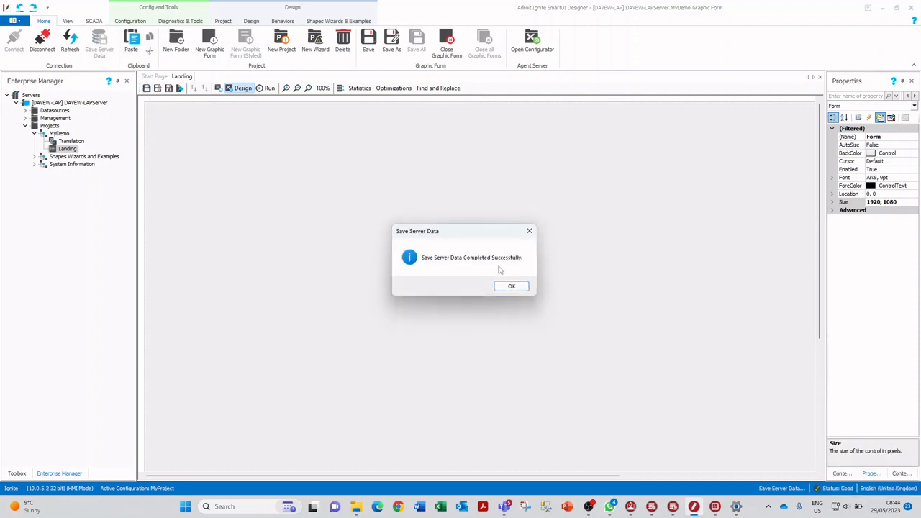
click(518, 288)
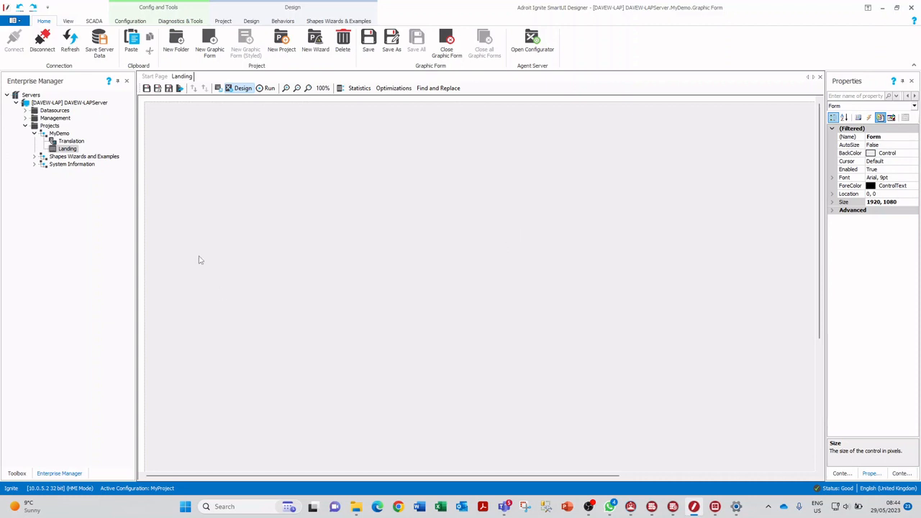
Add a Windows Forms button about 207 by 86 pixels in the upper-left corner of the Landing form
click(17, 473)
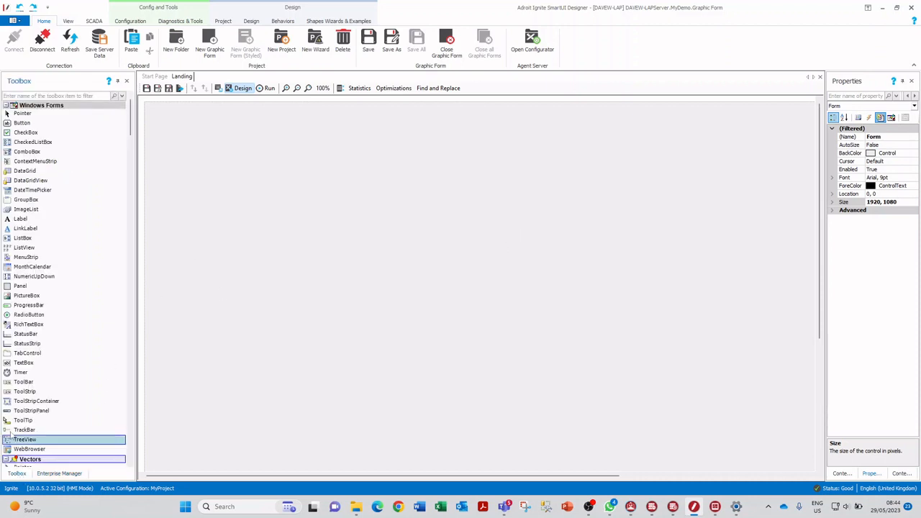
click(41, 126)
drag(152, 109, 214, 131)
click(251, 201)
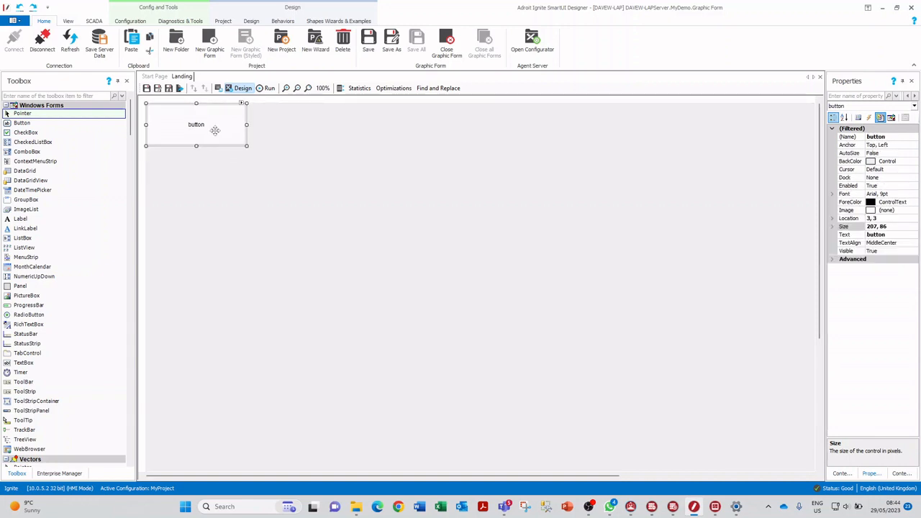
click(243, 181)
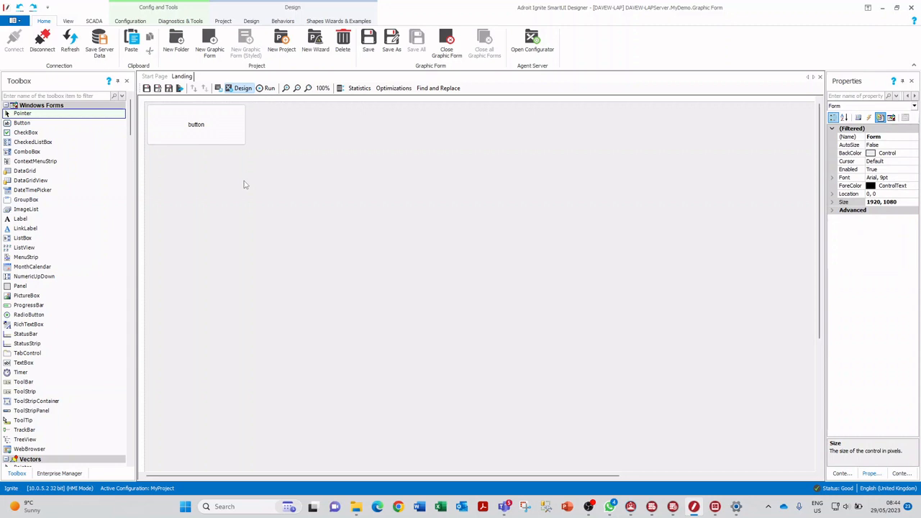
click(209, 130)
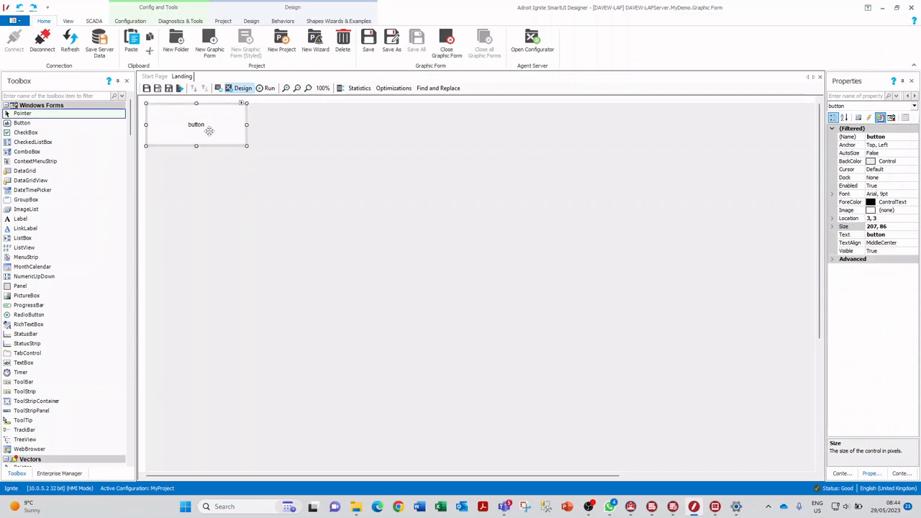
click(229, 181)
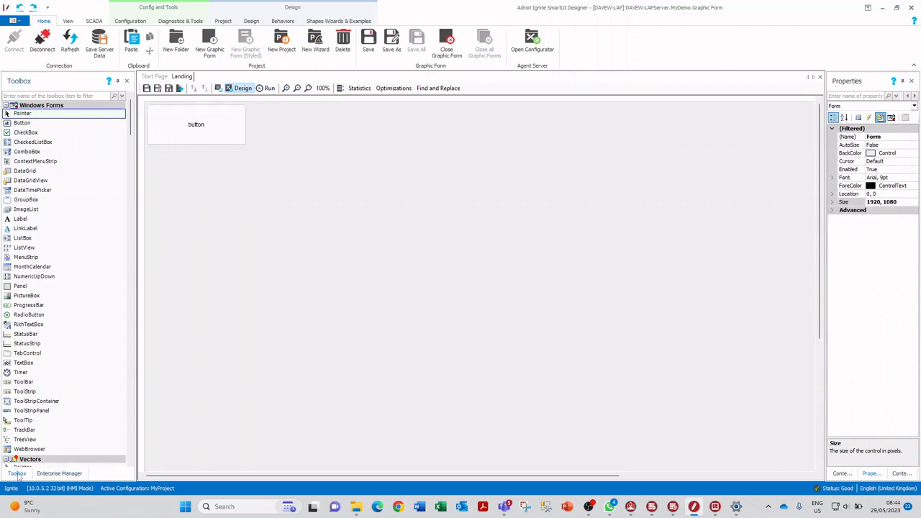
Place a TemplateGO about 1281 by 551 pixels on the Landing form, below the button
click(6, 108)
click(5, 106)
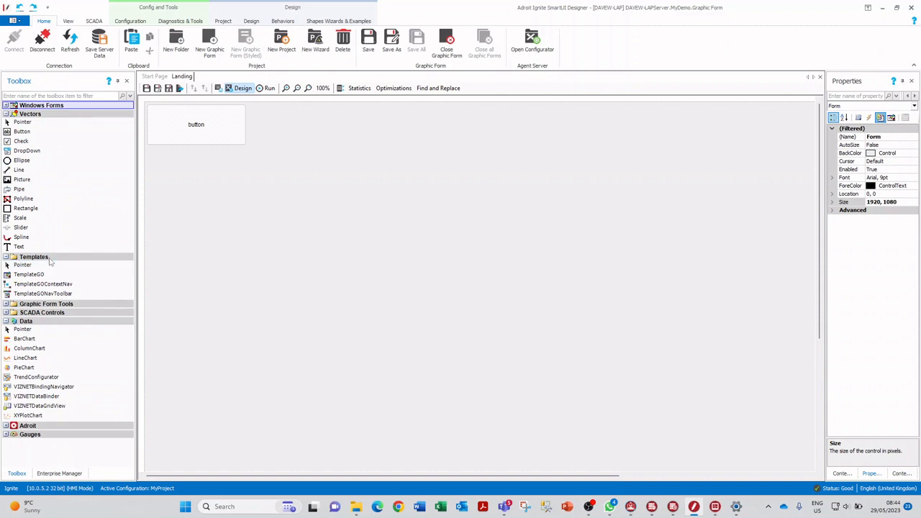
click(32, 276)
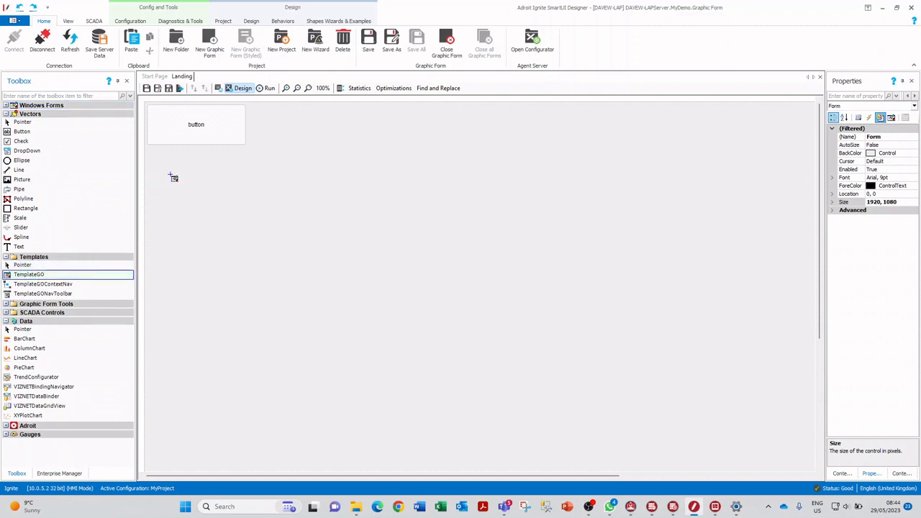
drag(173, 177, 788, 441)
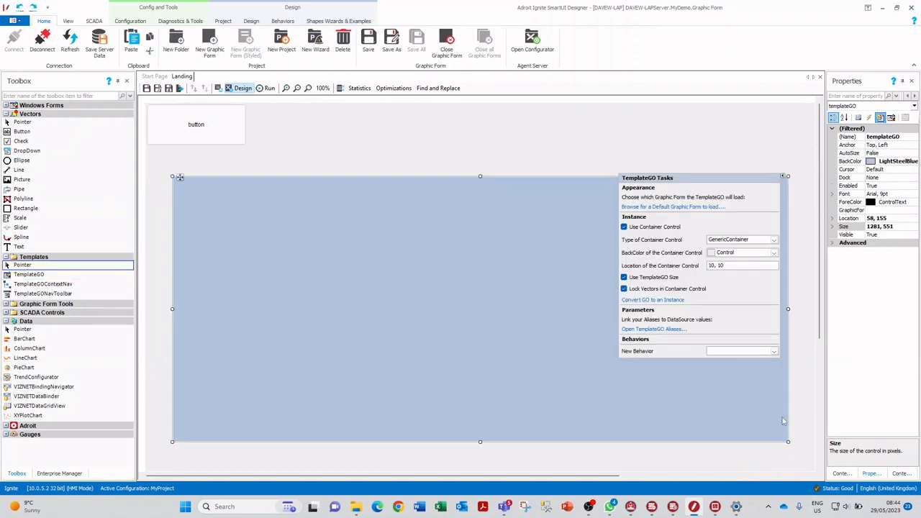
click(484, 305)
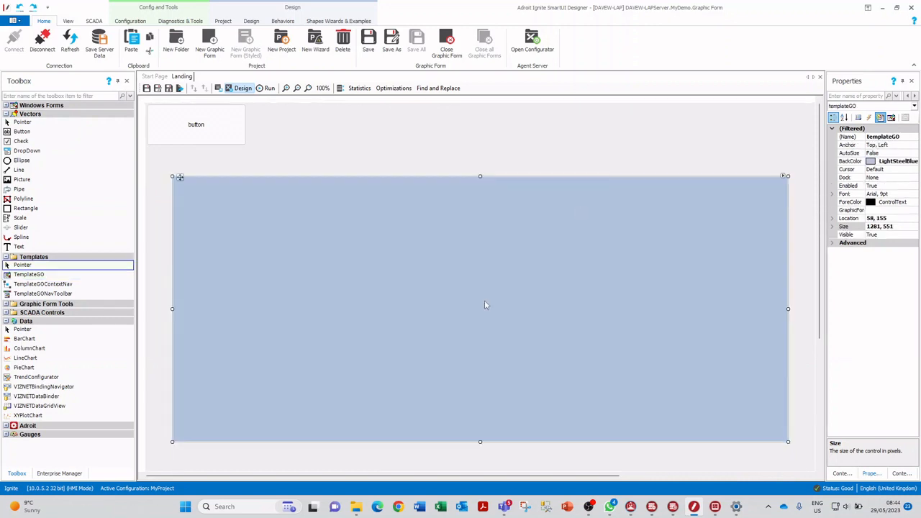
Dock the TemplateGO to the bottom of the form and extend it up to just below the button, about 985 pixels high
click(847, 178)
click(914, 177)
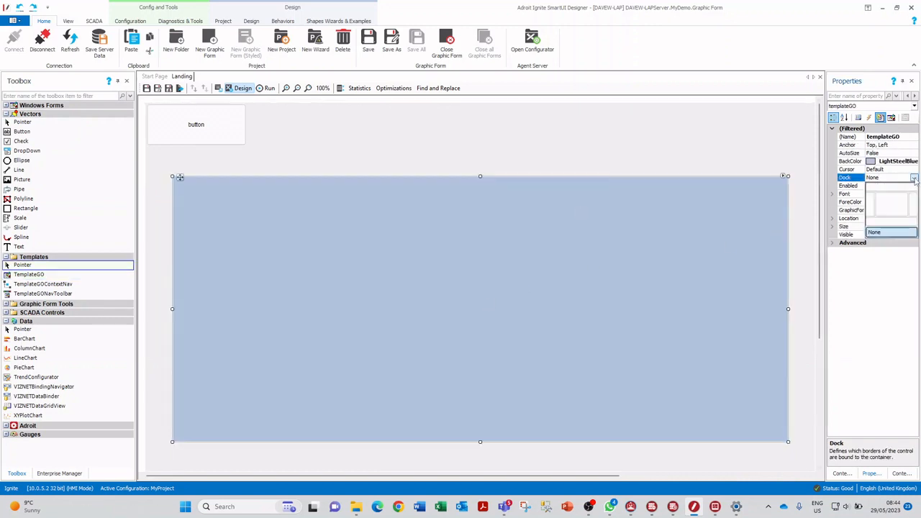
click(890, 224)
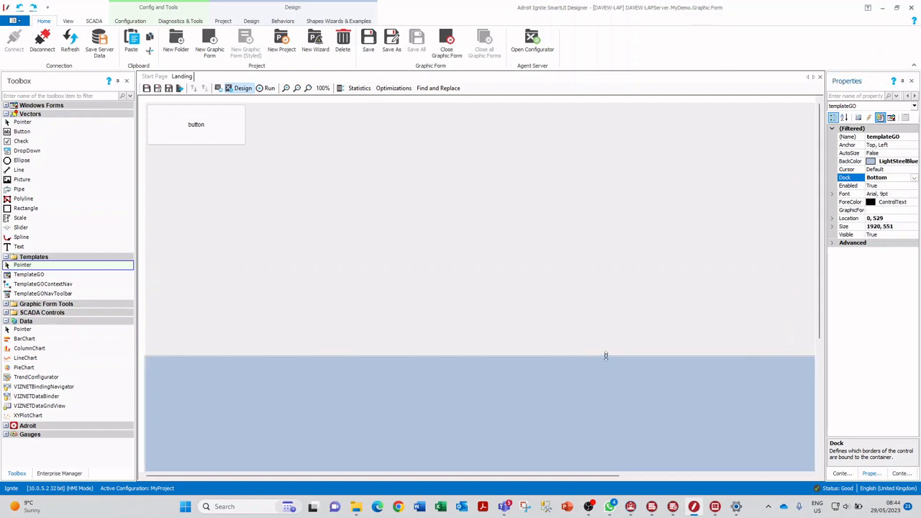
drag(606, 355, 605, 148)
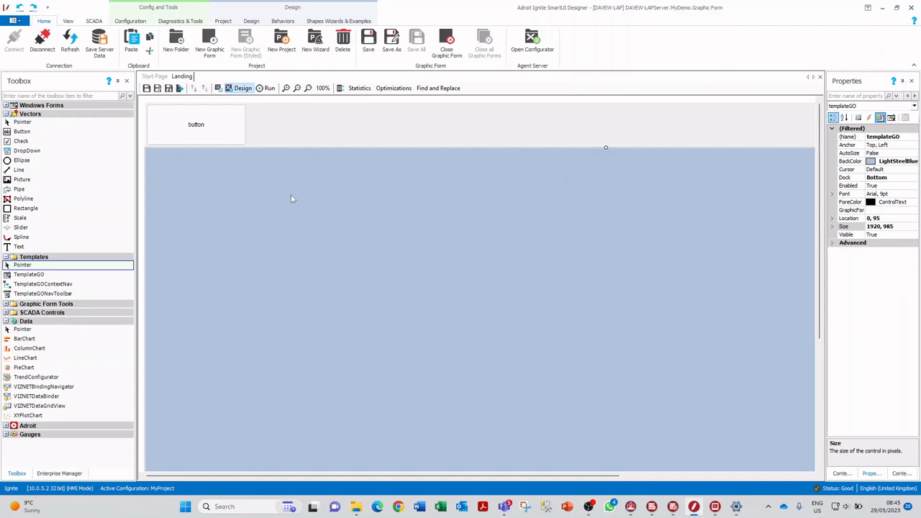
Create a second graphic form named Plant in the MyDemo project
click(79, 474)
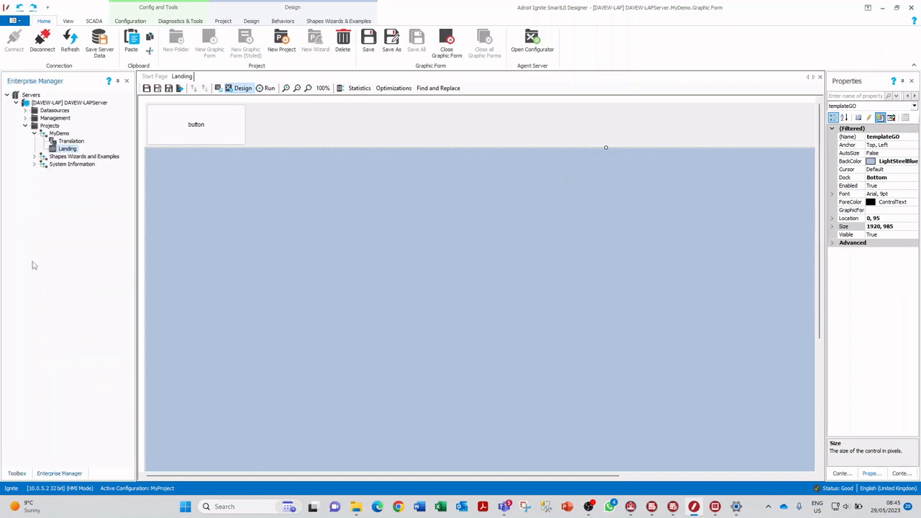
right_click(62, 134)
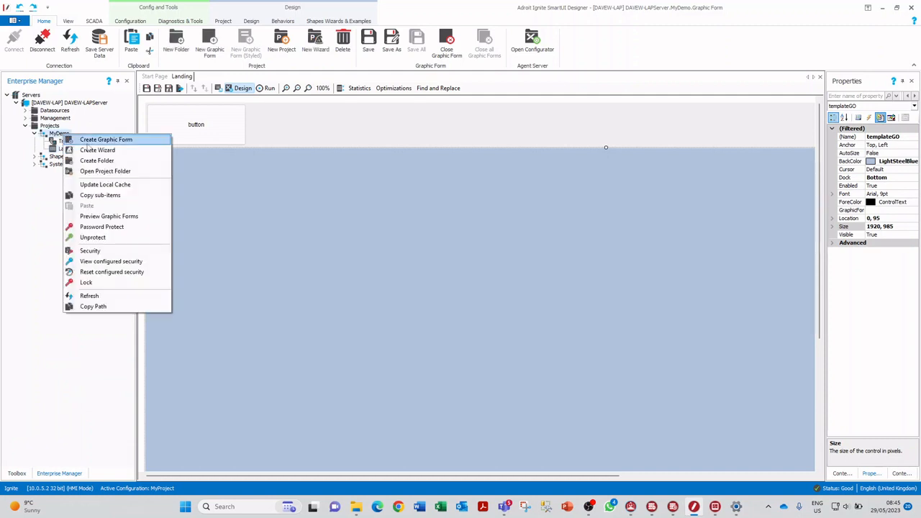
click(110, 141)
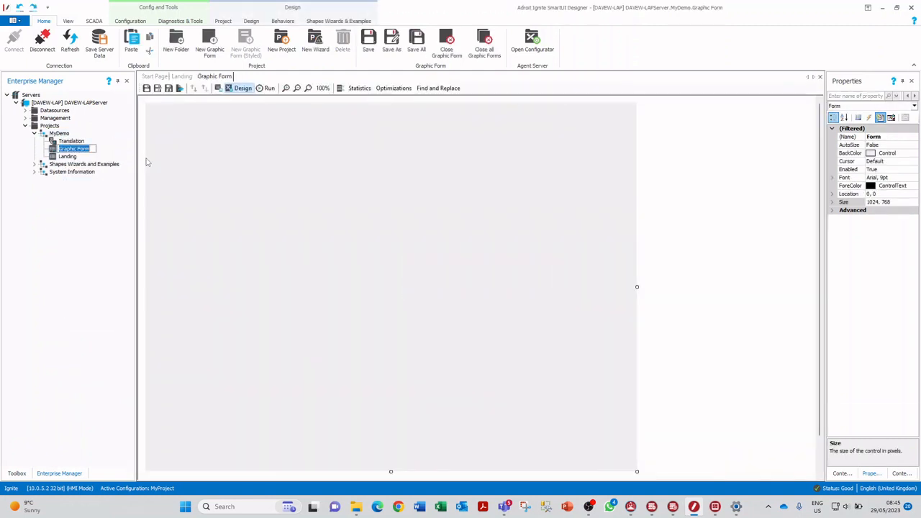
text(Plant)
key(Return)
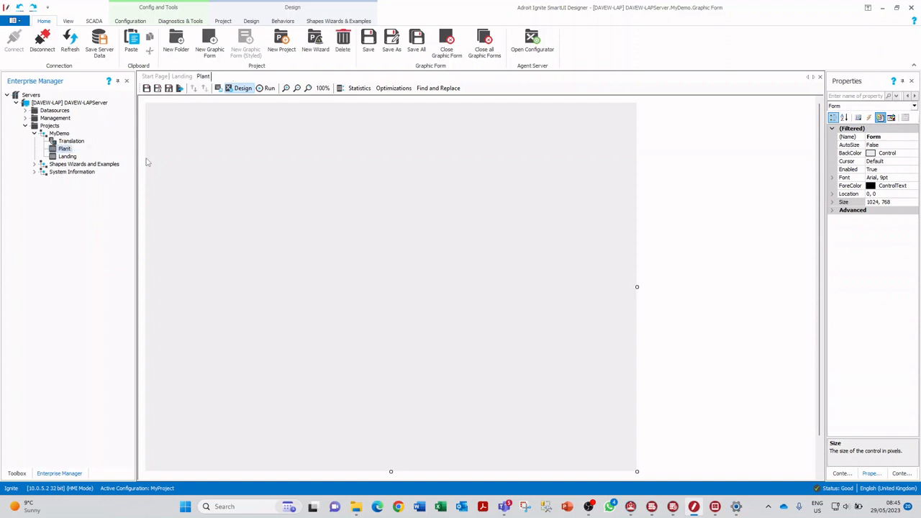
Set the Plant form's size to 1920, 985 to match the TemplateGO area
click(893, 203)
drag(898, 203, 832, 208)
text(192)
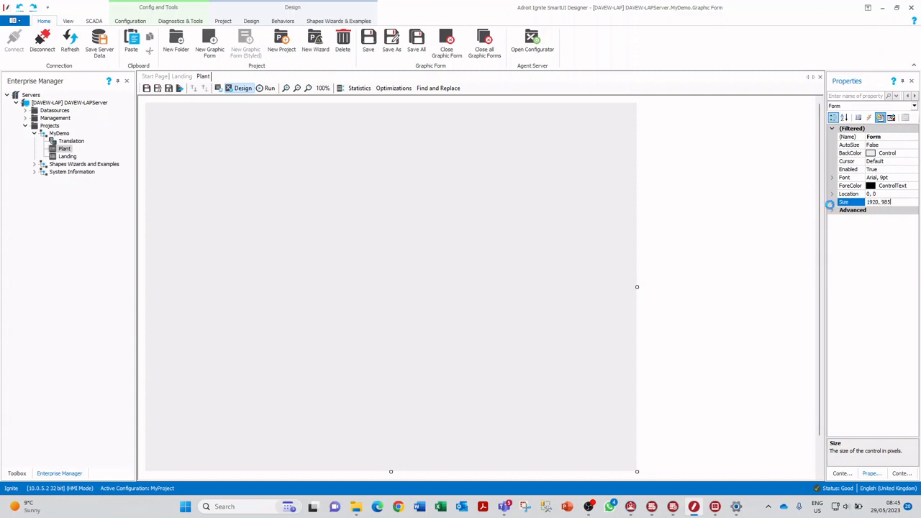
text(0, 985)
key(Return)
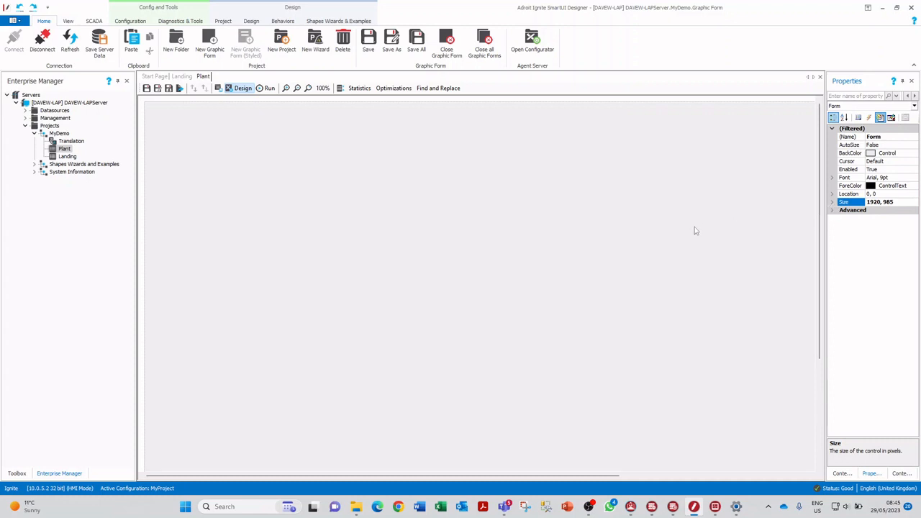
Save the Plant form and create a new graphic form named Trend in the MyDemo project
click(237, 137)
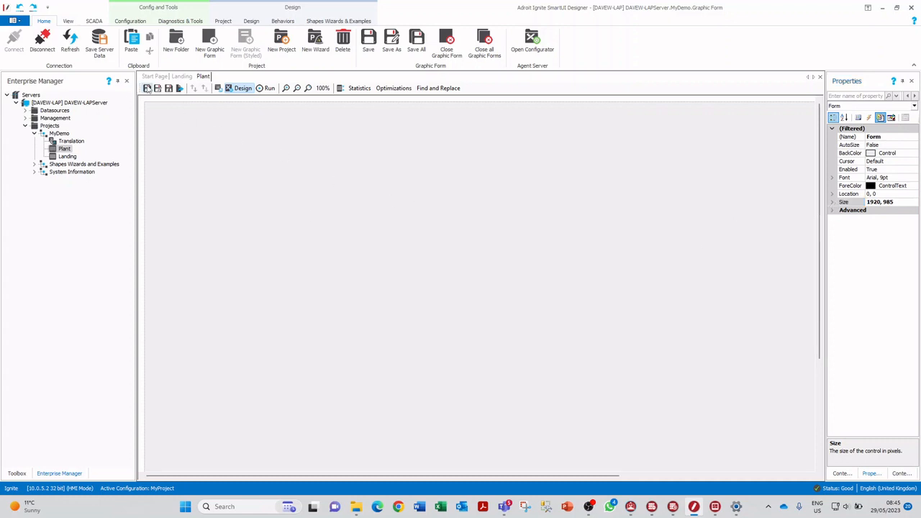
click(147, 88)
right_click(61, 134)
click(104, 141)
text(Tre)
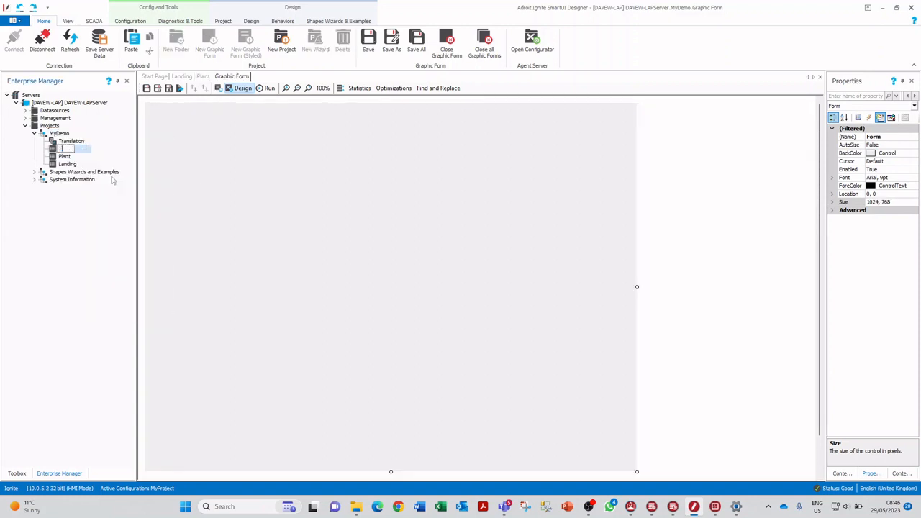
text(nd)
key(Return)
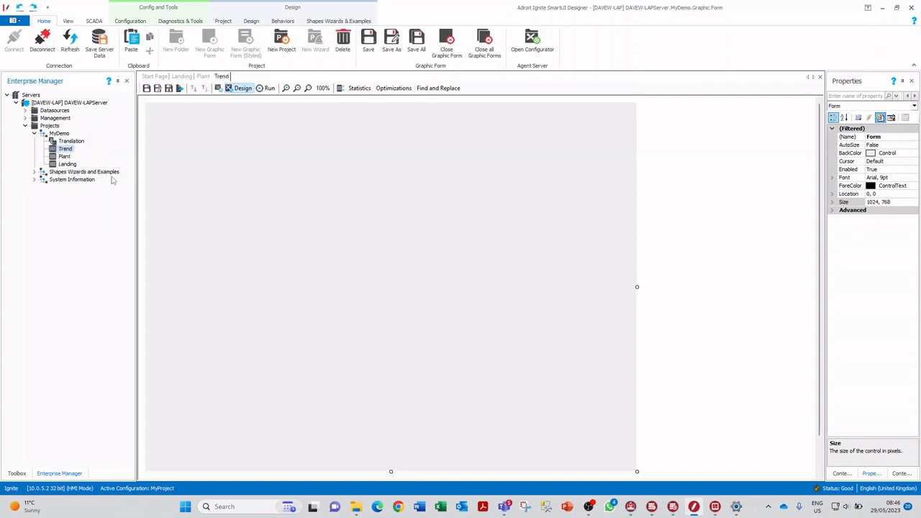
Set the Trend form's size to 1920, 985
click(894, 203)
click(825, 201)
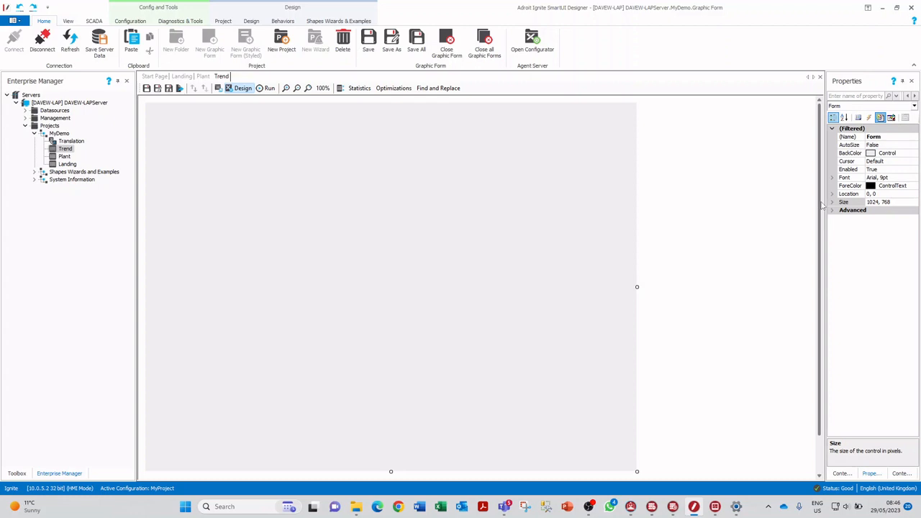
Draw a rectangle about 200 by 226 pixels near the upper-left corner of the Plant form and save the form
click(203, 76)
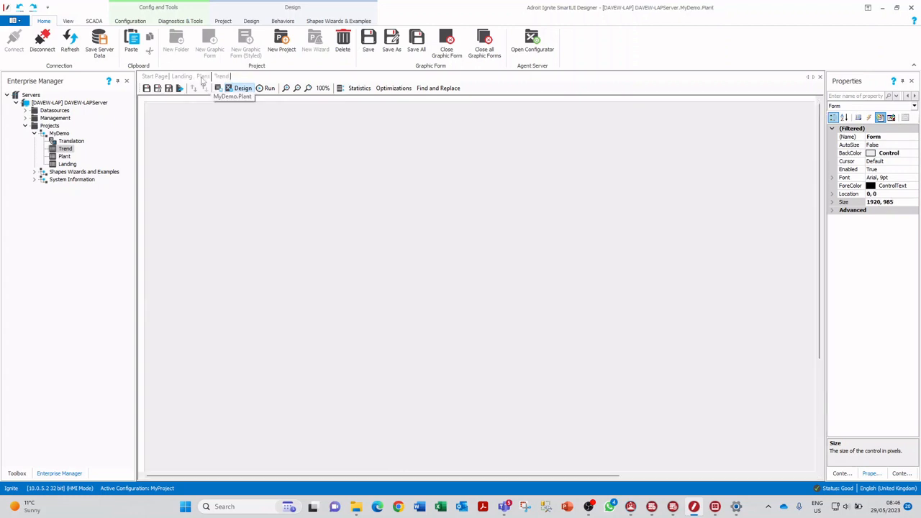
click(17, 473)
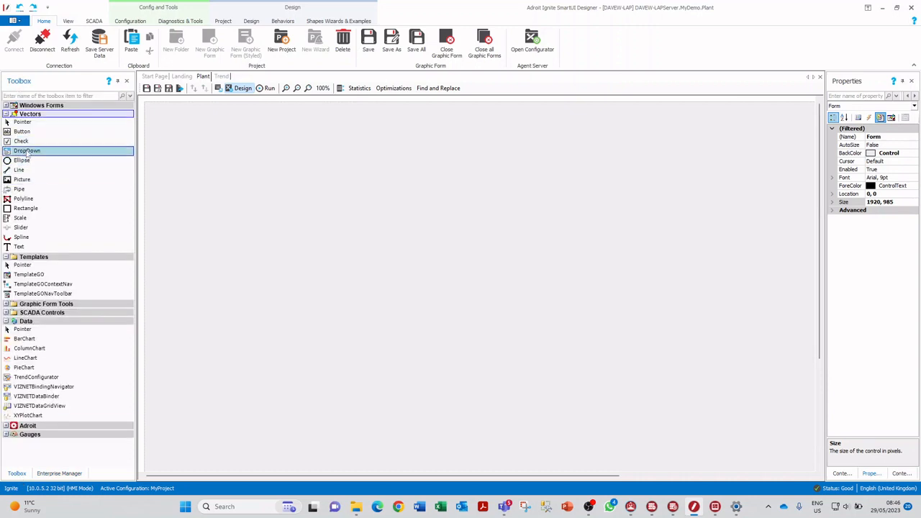
click(33, 201)
click(26, 208)
drag(177, 138, 275, 249)
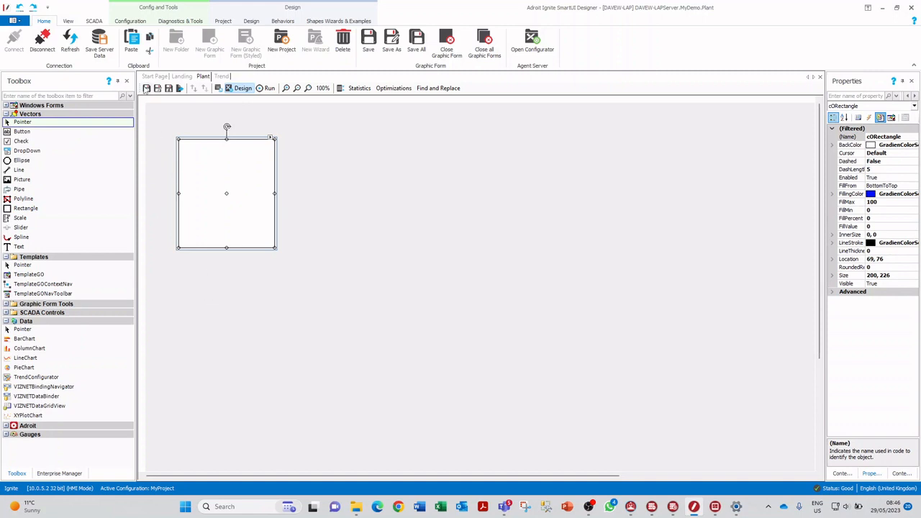
click(146, 88)
Place a LineChart about 1124 by 675 pixels on the Trend form, accepting the default series configuration
click(221, 76)
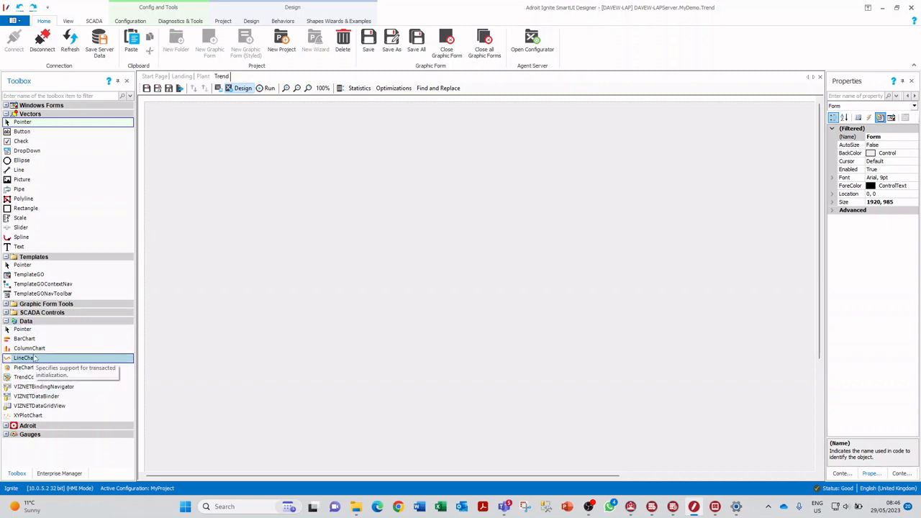
click(25, 358)
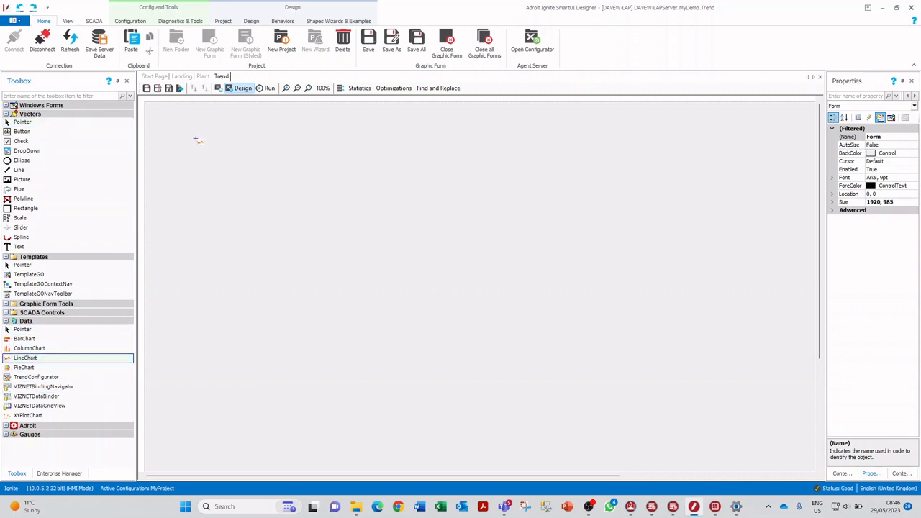
drag(199, 141, 655, 439)
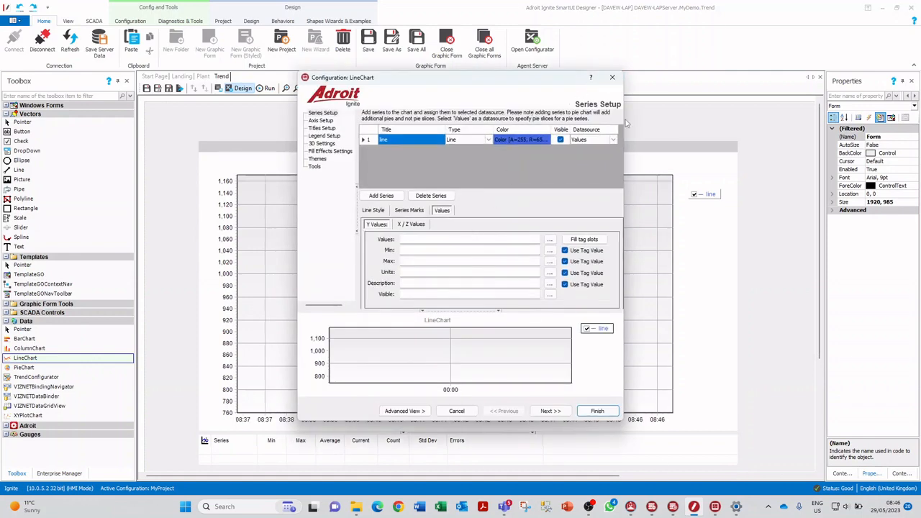
click(597, 411)
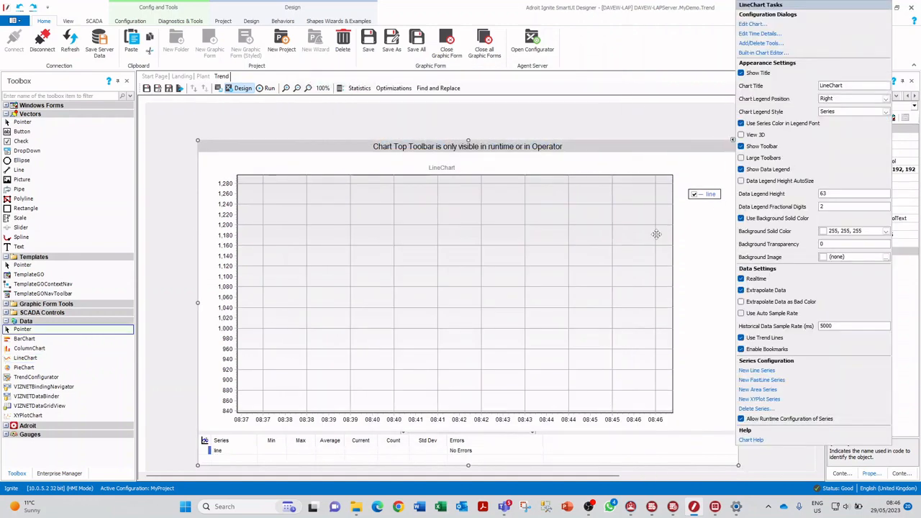
Set the line chart's Dock property to Fill so it covers the whole Trend form
click(710, 245)
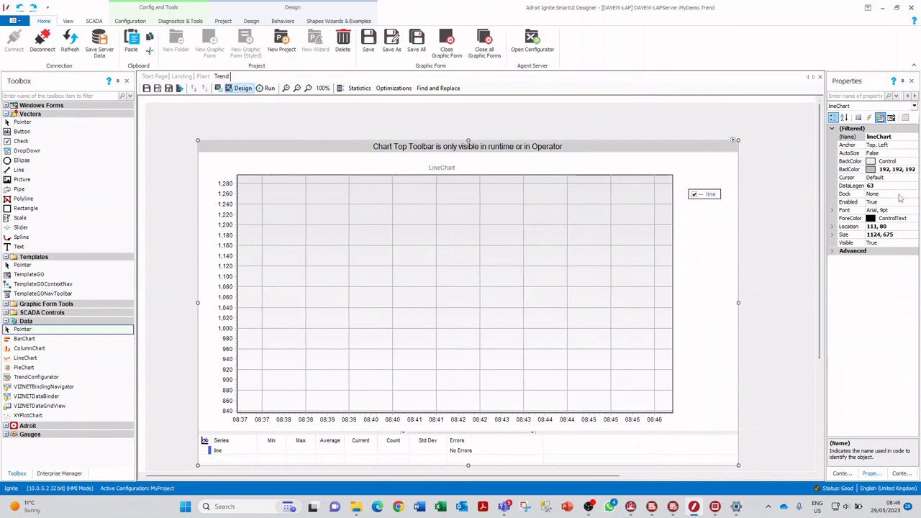
click(912, 195)
click(914, 195)
click(894, 225)
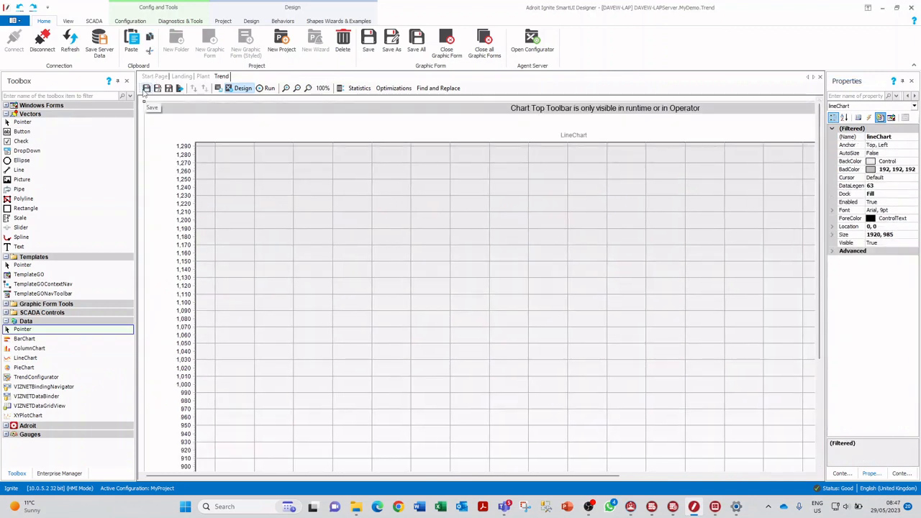
Set the font size of the button on the Landing form to 24
click(182, 76)
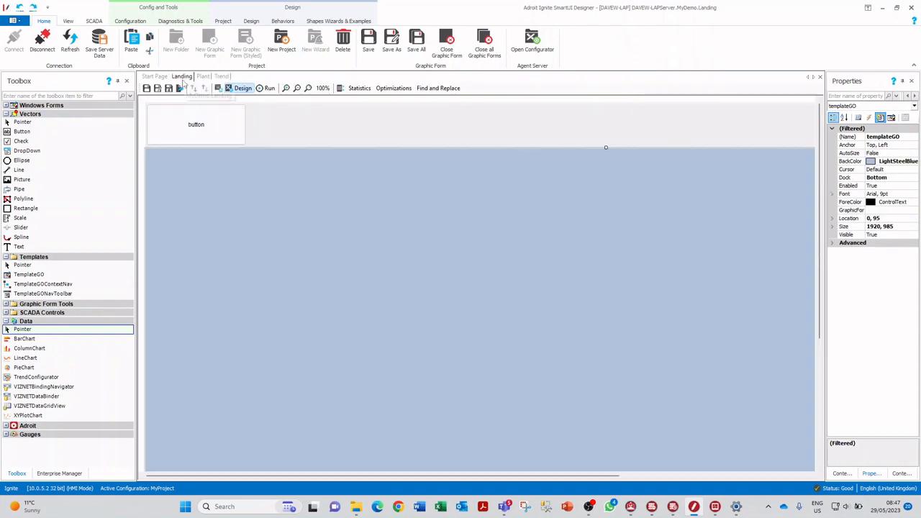
click(212, 133)
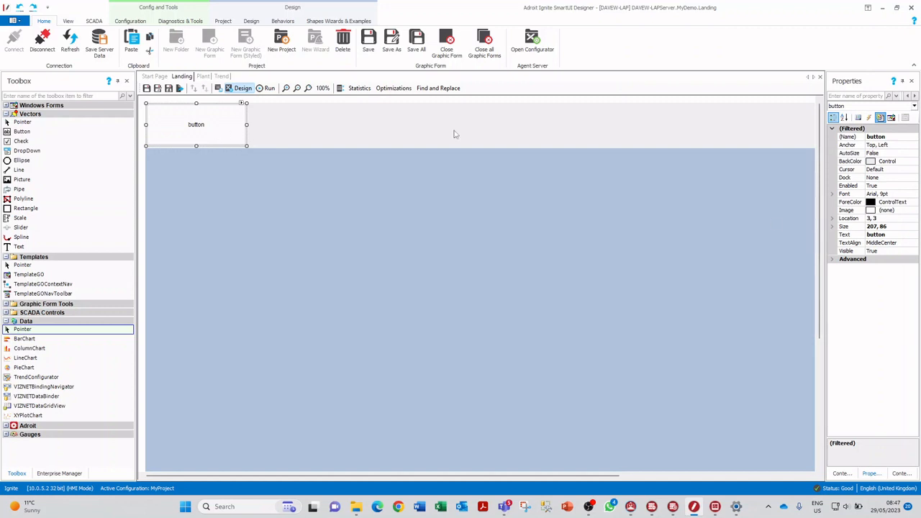
click(889, 194)
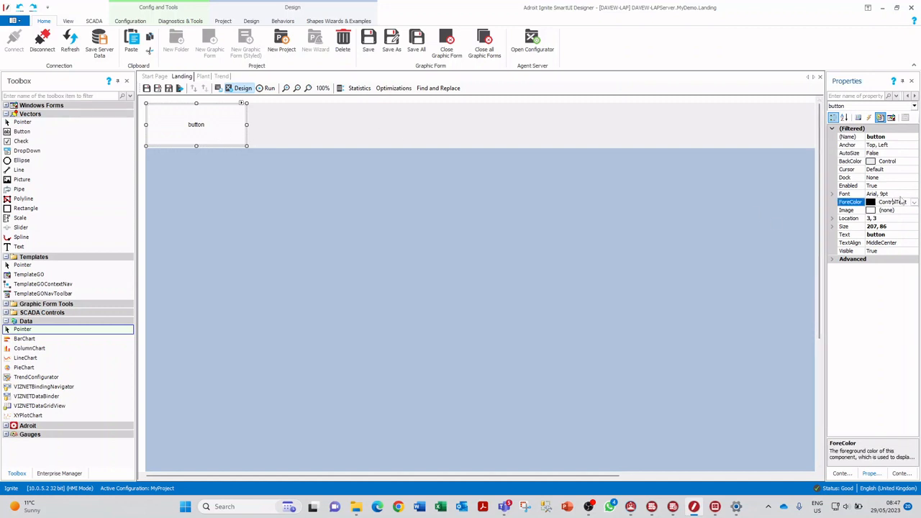
click(913, 195)
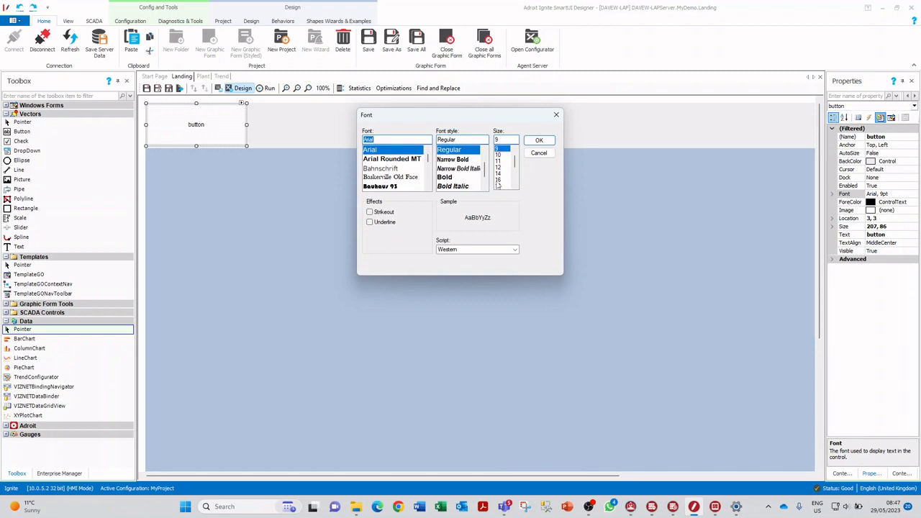
drag(514, 160, 515, 171)
click(498, 167)
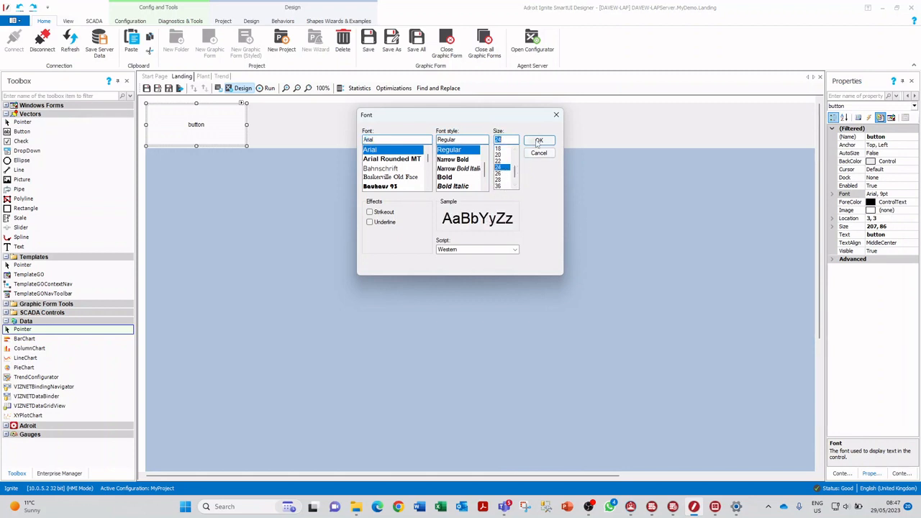
click(539, 141)
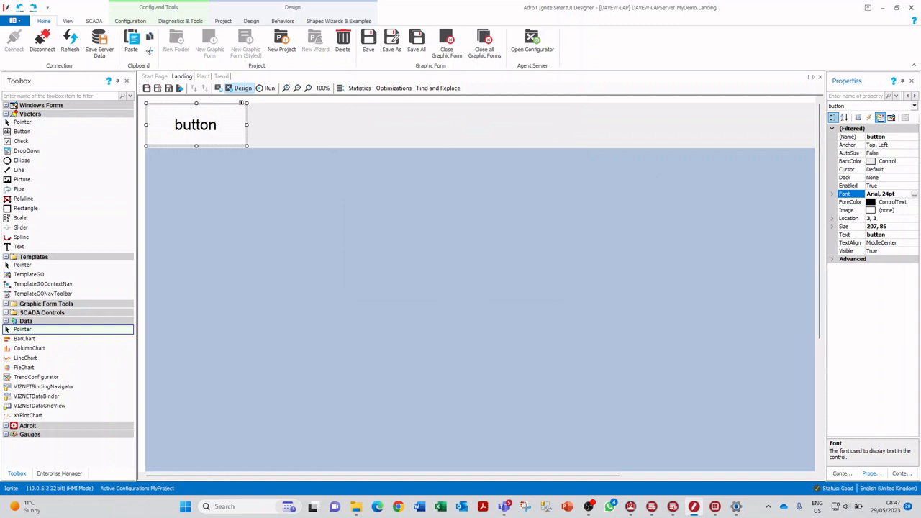
Change the Landing form button's text to Plant
double_click(891, 236)
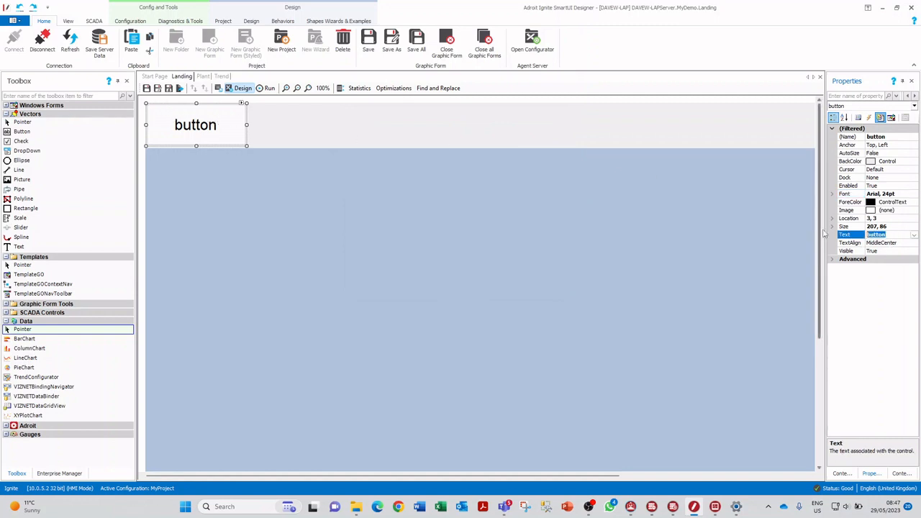
text(Plant)
key(Return)
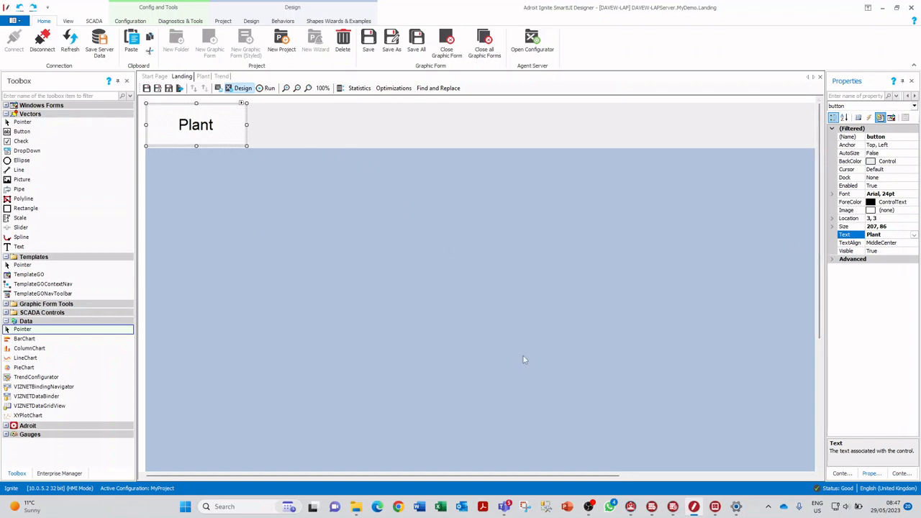
Add an Execute Command behavior to the Plant button
click(238, 119)
click(292, 134)
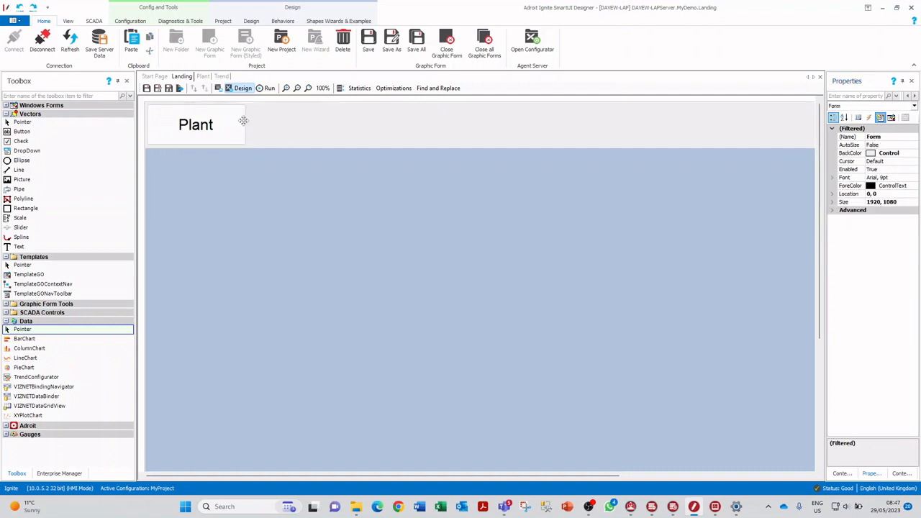
click(244, 122)
click(243, 104)
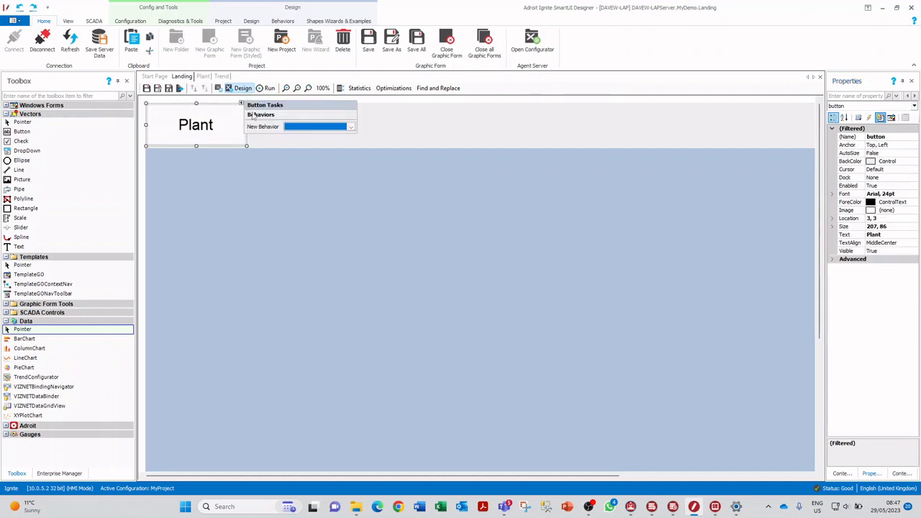
click(344, 131)
click(319, 168)
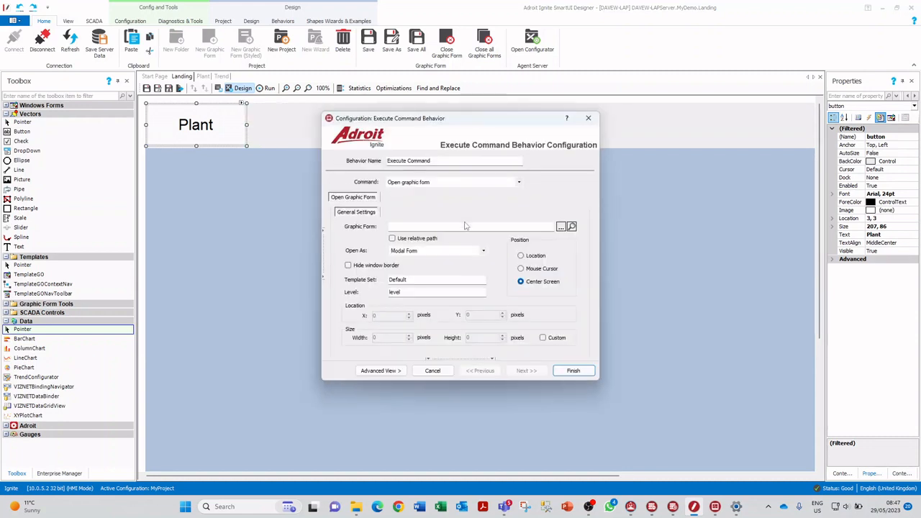
Choose MyDemo.Plant as the graphic form that the Plant button's command opens
click(560, 226)
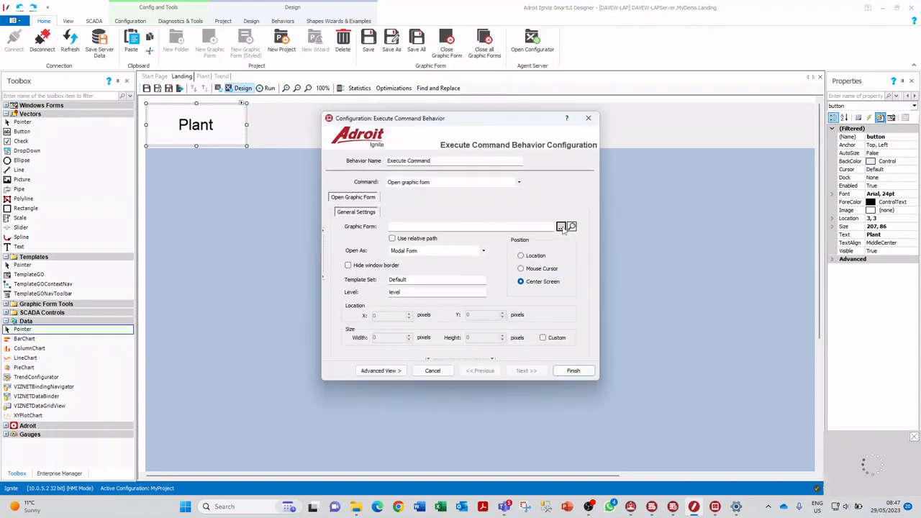
click(368, 159)
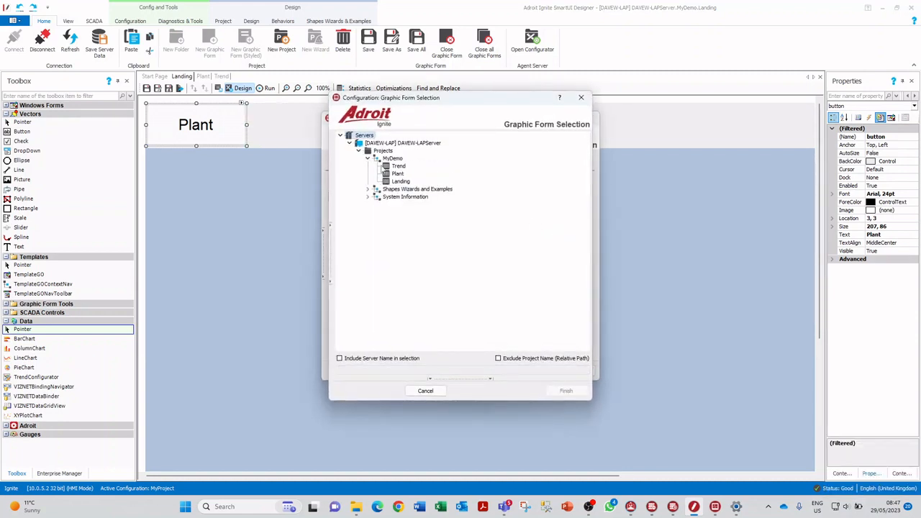
click(398, 174)
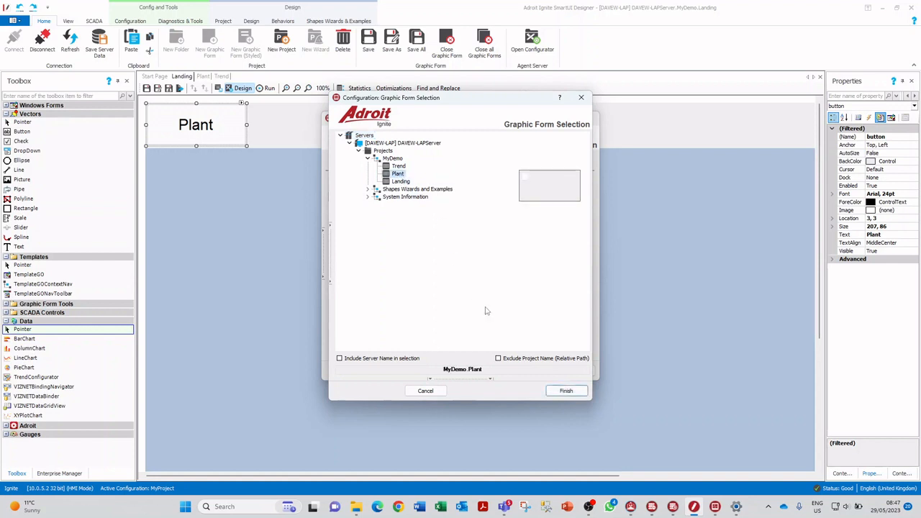
click(566, 389)
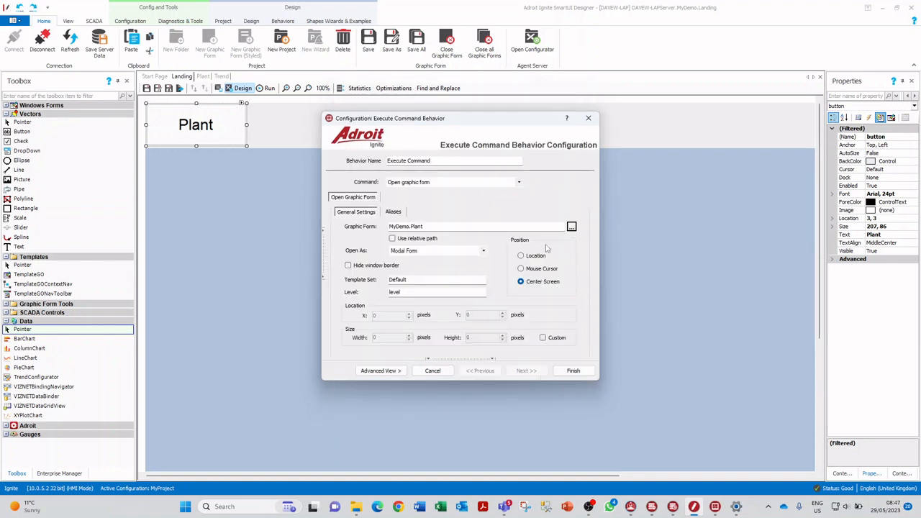
Set the command to open the form as a Template Graphic Object in templateGO and finish the behavior configuration
click(482, 251)
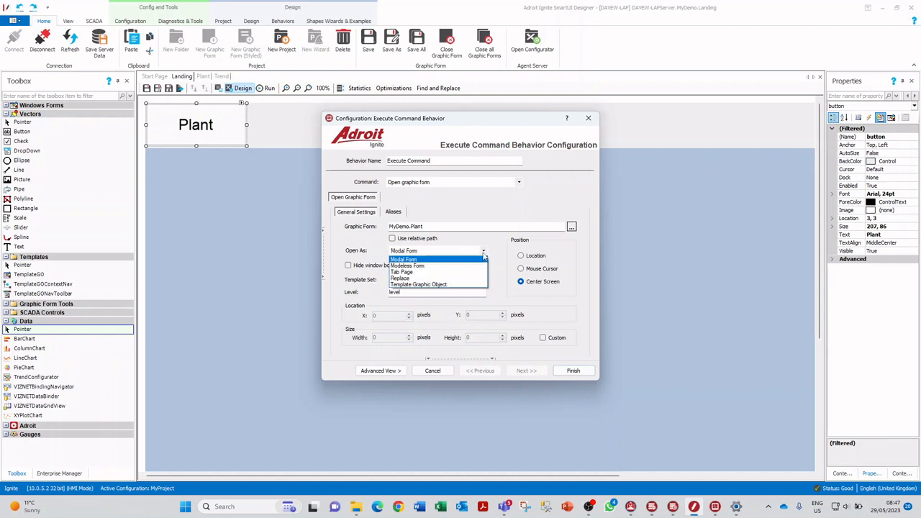
click(446, 286)
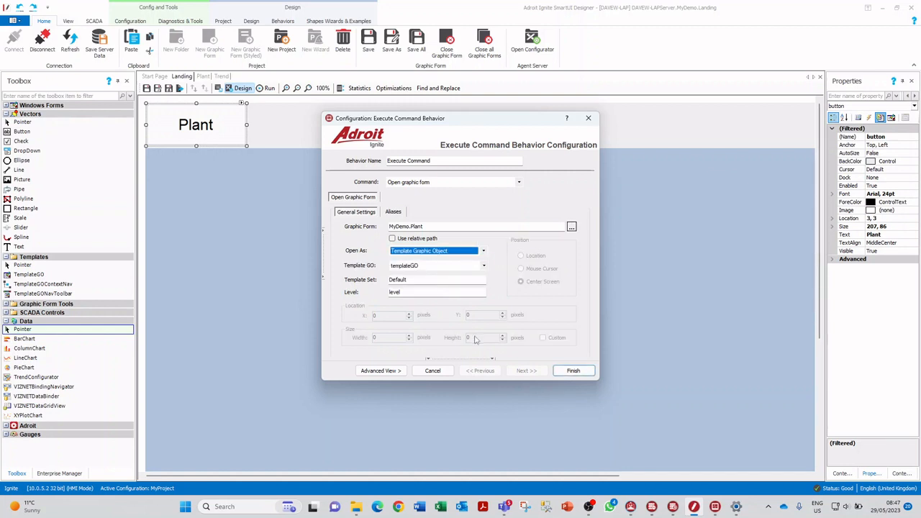
click(572, 370)
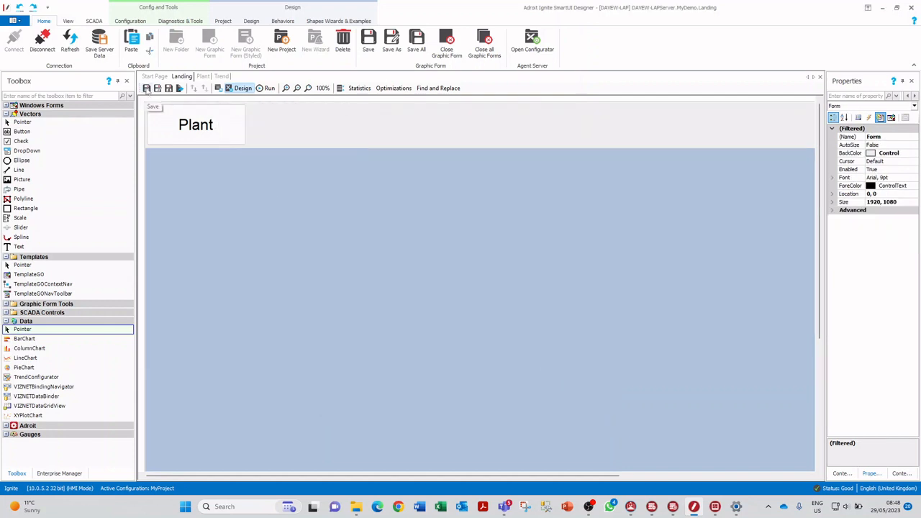
Copy the Plant button with its behaviors, paste it on the Landing form and align it directly right of the original at 216, 3
click(221, 122)
right_click(221, 123)
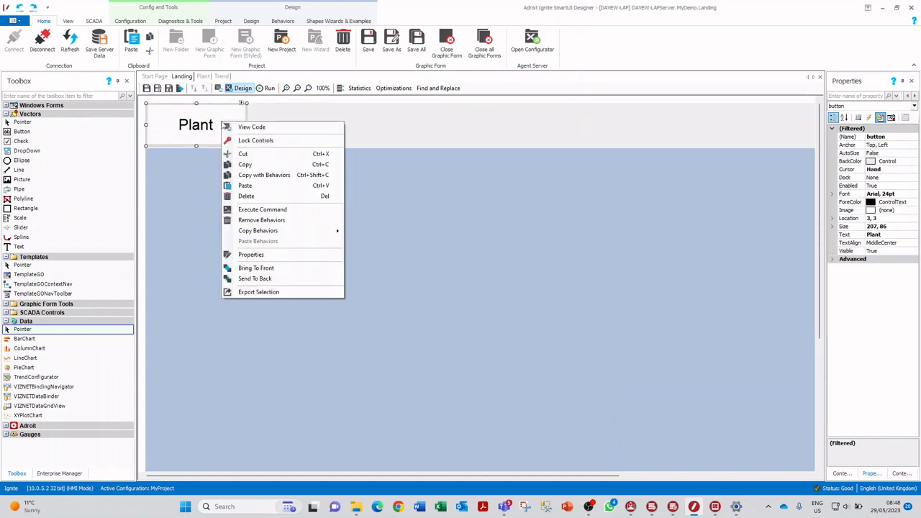
click(284, 179)
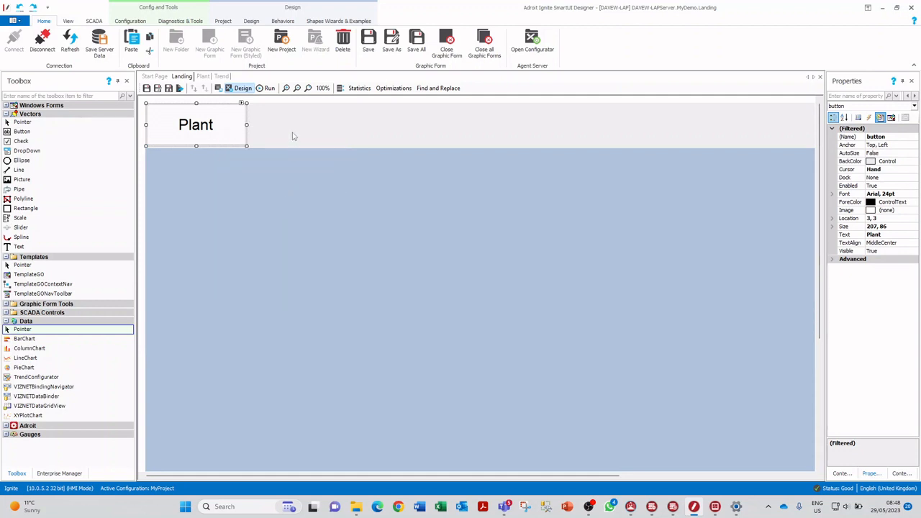
right_click(292, 134)
click(315, 166)
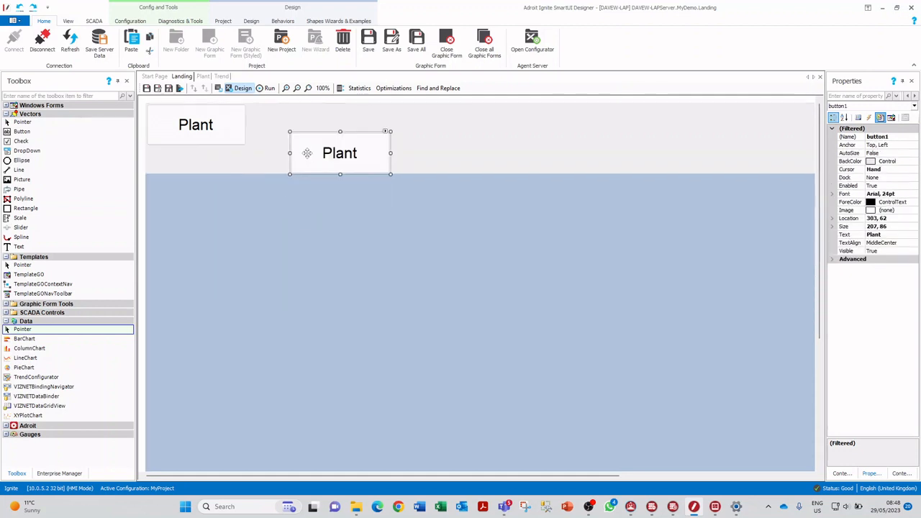
drag(311, 152, 276, 128)
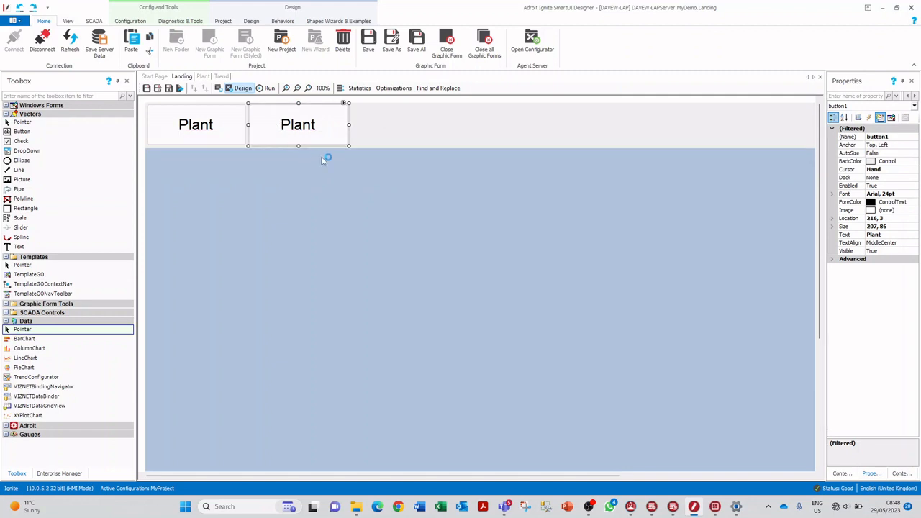
Change the text of the copied Plant button on the Landing form to Trend
click(886, 242)
click(884, 235)
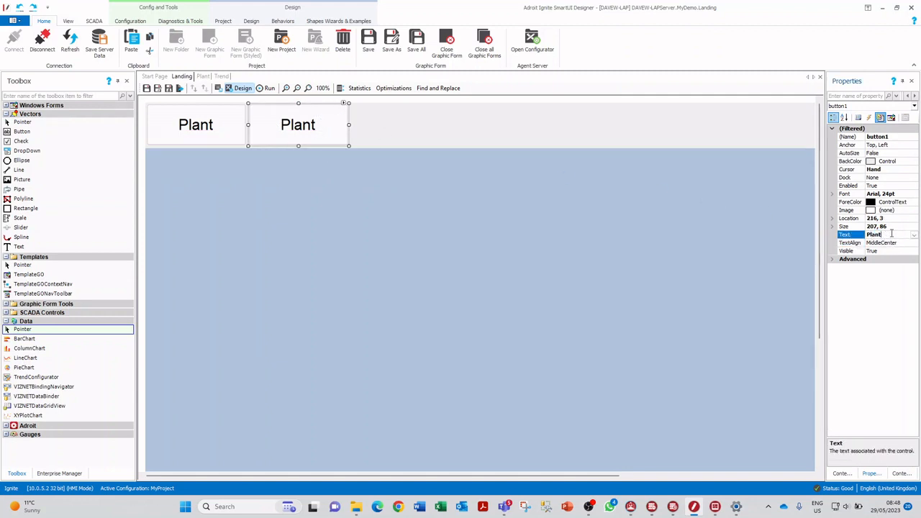
double_click(875, 234)
text(Trend)
key(Return)
Edit the Trend button's Execute Command behavior so it opens the graphic form MyDemo.Trend, and finish the configuration
click(343, 103)
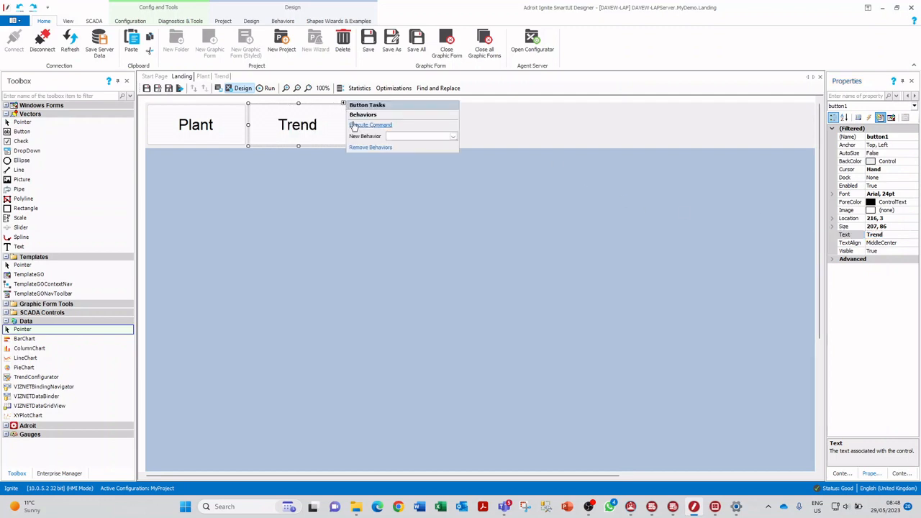
click(379, 125)
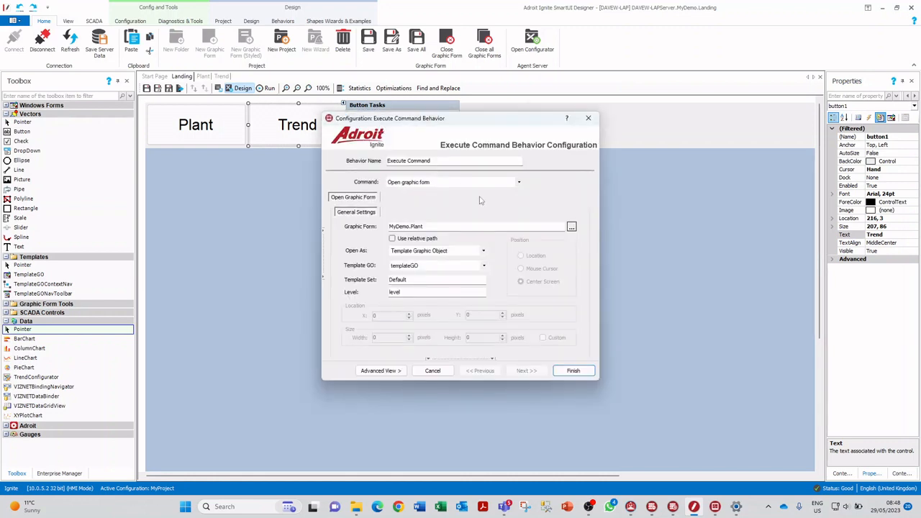
click(572, 227)
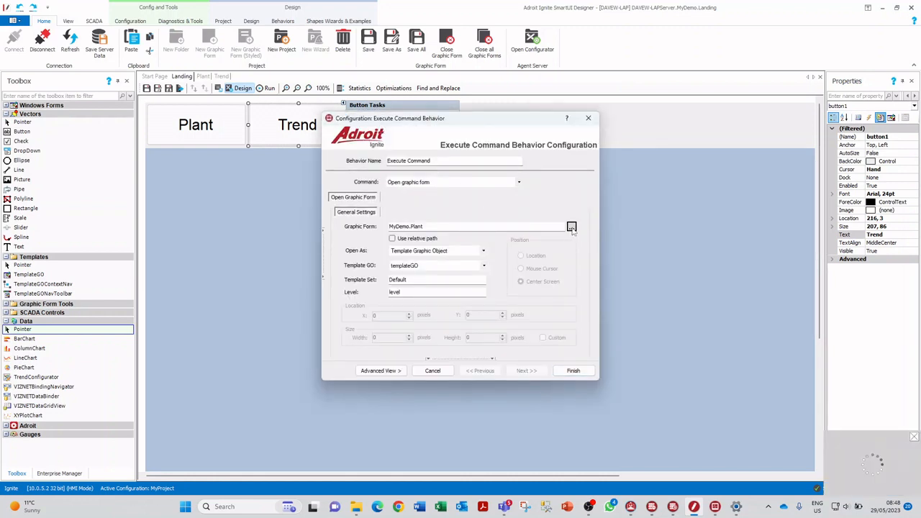
click(400, 167)
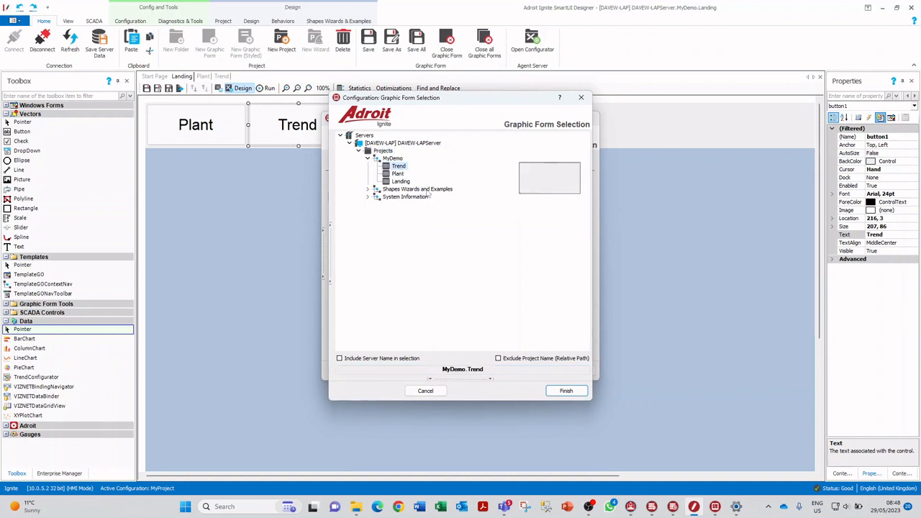
click(567, 390)
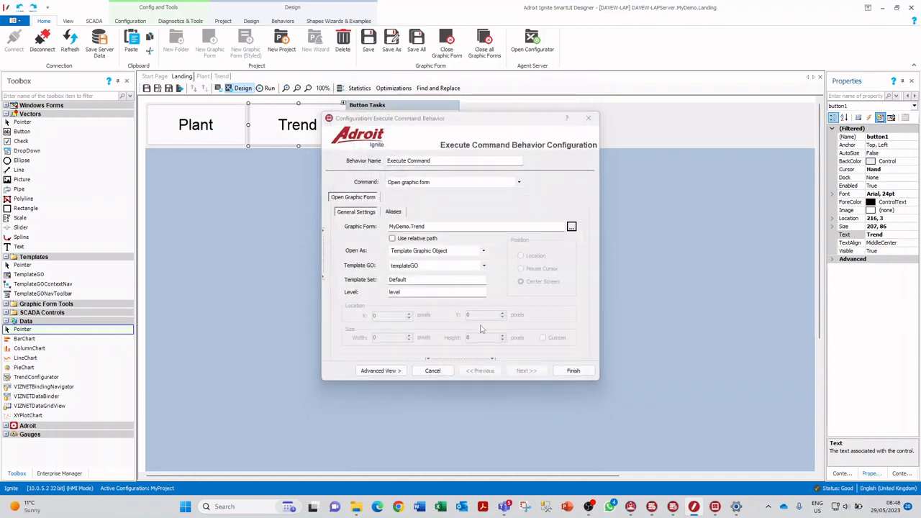
click(572, 371)
click(260, 219)
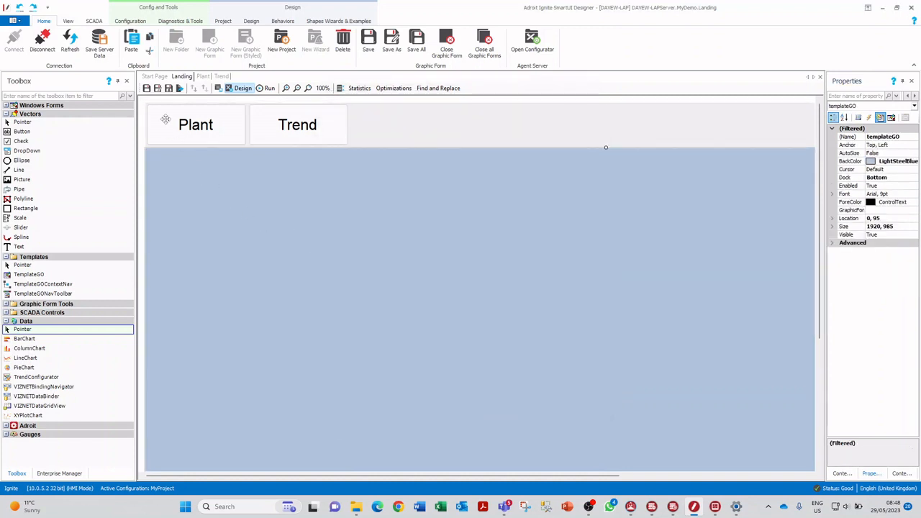
Save the Landing form and the server data
click(146, 88)
click(100, 45)
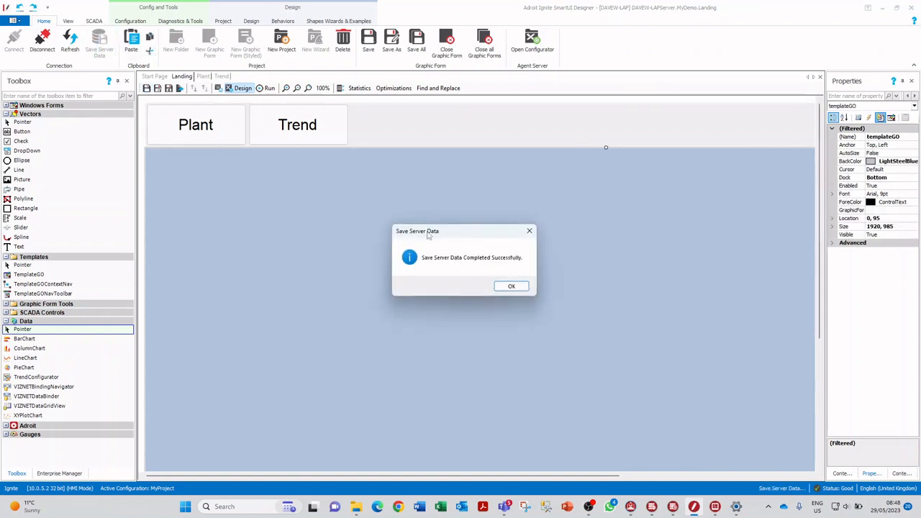
click(512, 287)
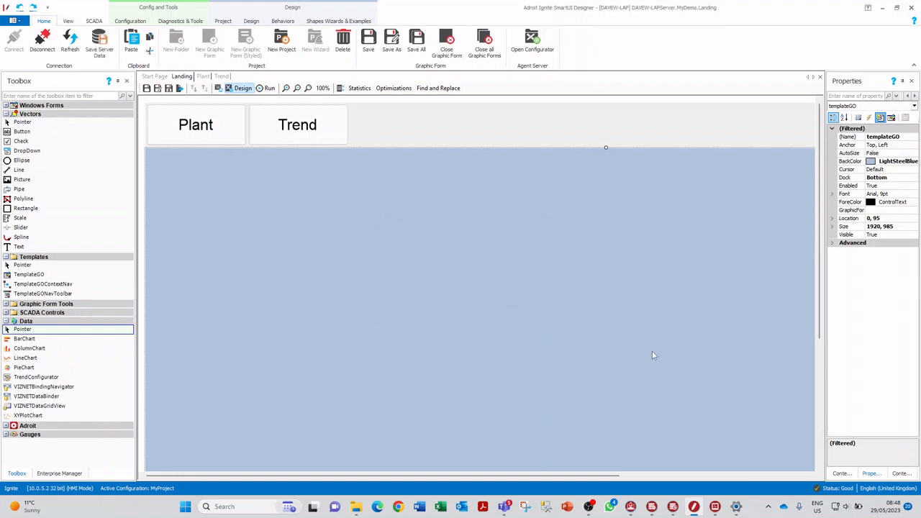
Switch to Adroit Ignite SmartUI Operator, toggle operator mode to reveal the Enterprise Manager, and refresh the server
click(714, 507)
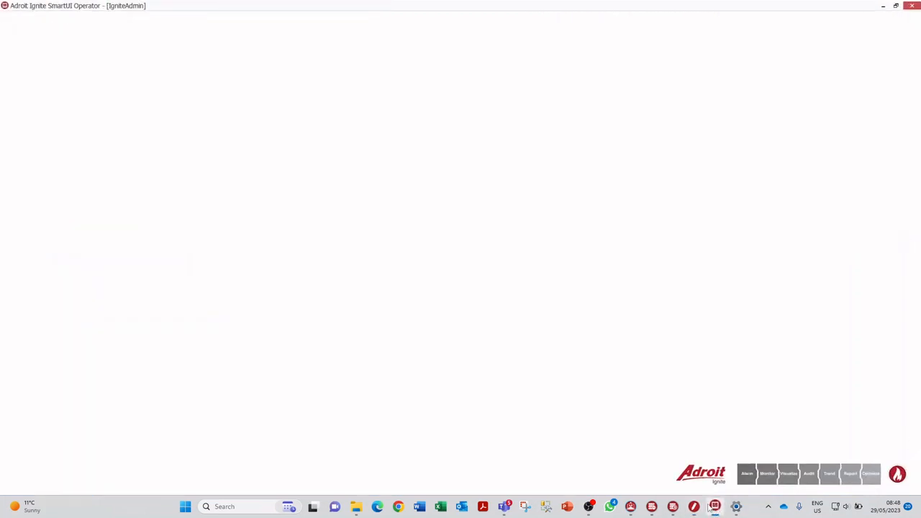
right_click(125, 127)
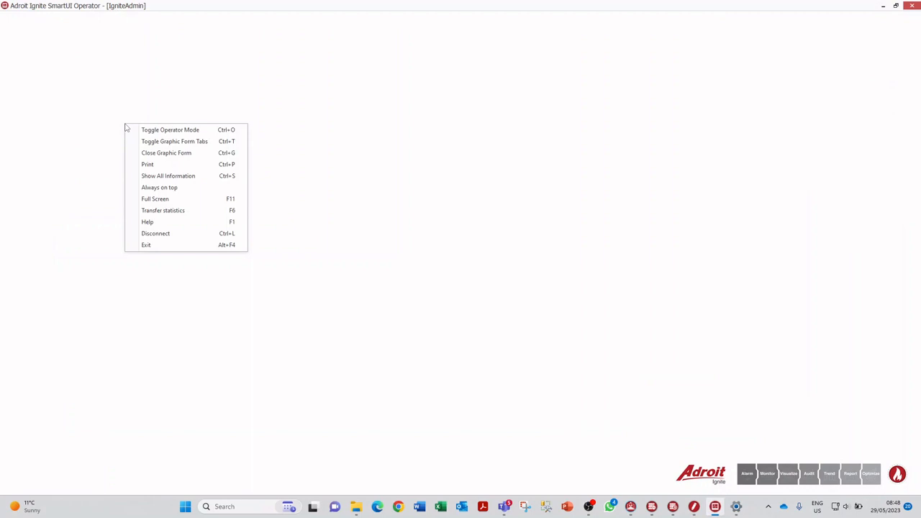
click(165, 135)
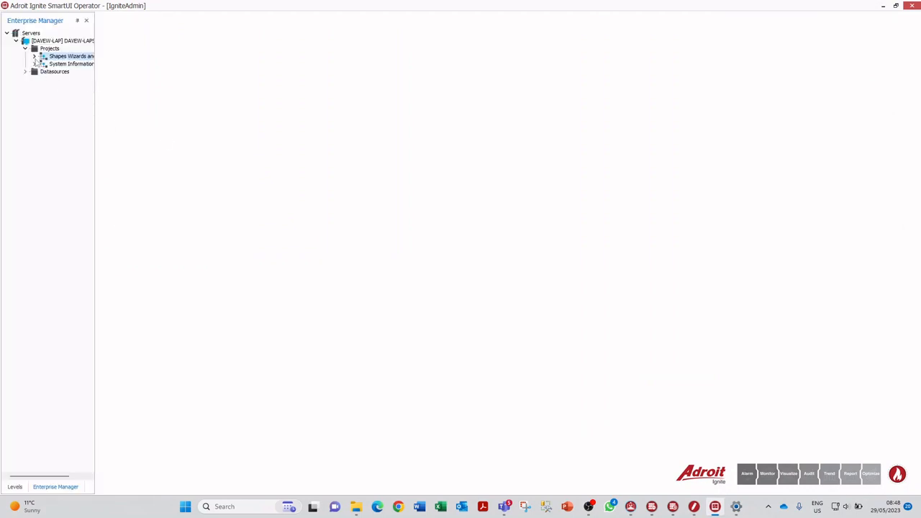
right_click(52, 42)
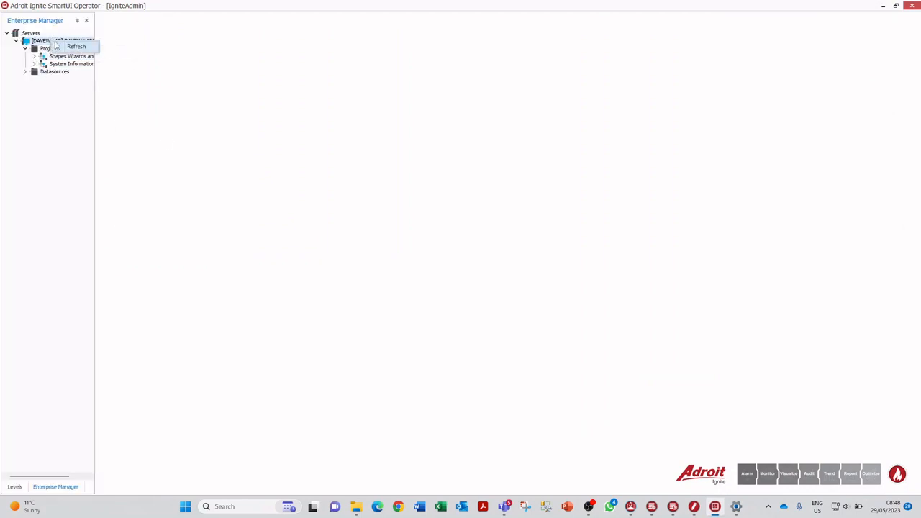
click(75, 48)
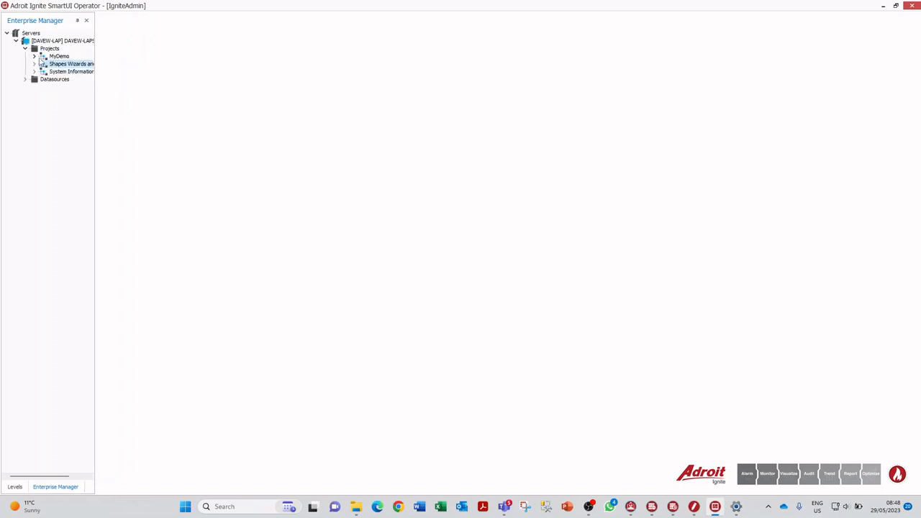
Open the Landing form of the MyDemo project and close the Enterprise Manager and Levels panes
click(33, 56)
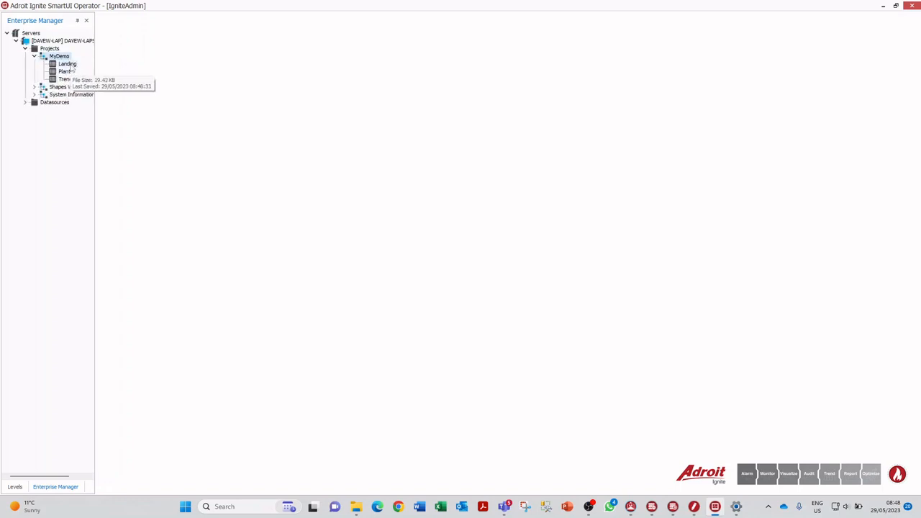
double_click(67, 64)
click(86, 20)
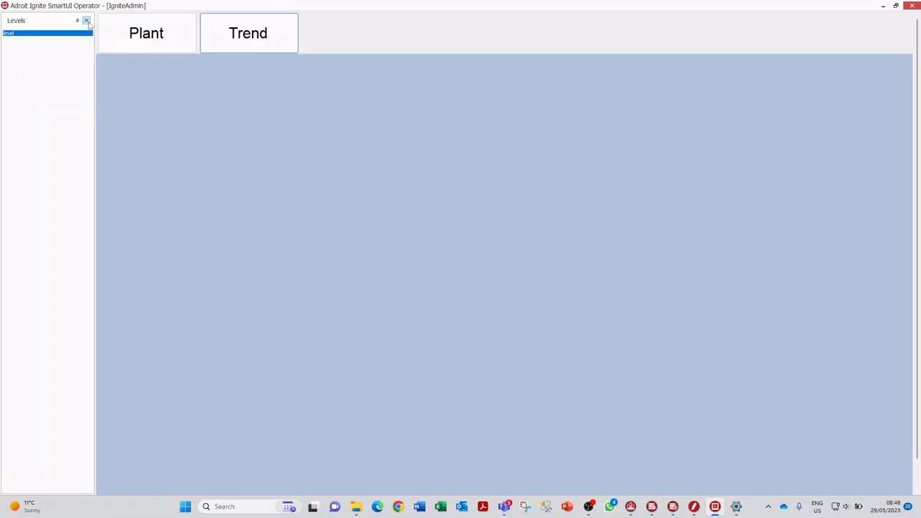
click(86, 20)
Test the navigation by switching the template area repeatedly between the Plant and Trend forms
click(72, 39)
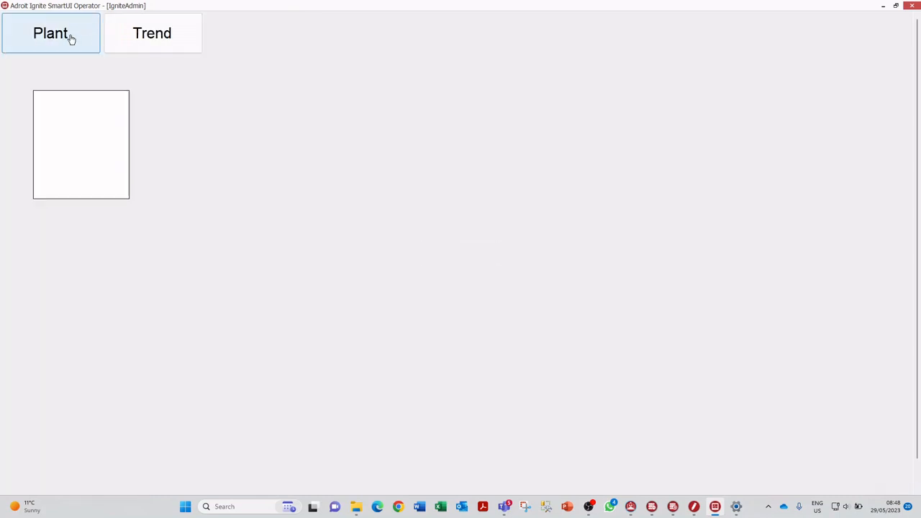
click(148, 36)
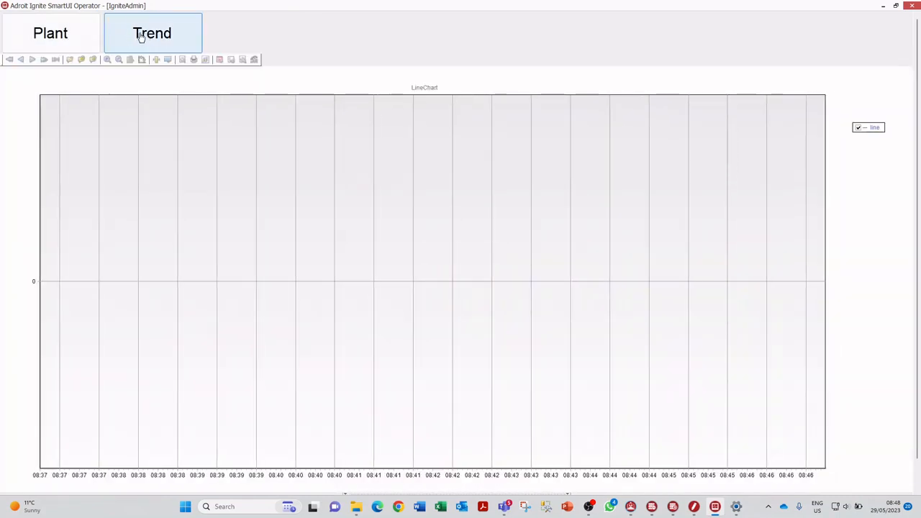
click(81, 36)
click(157, 39)
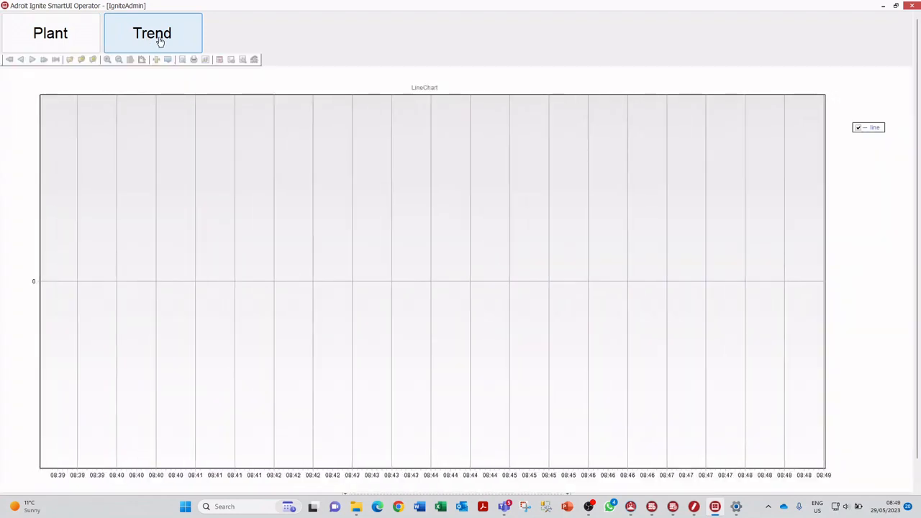
click(76, 42)
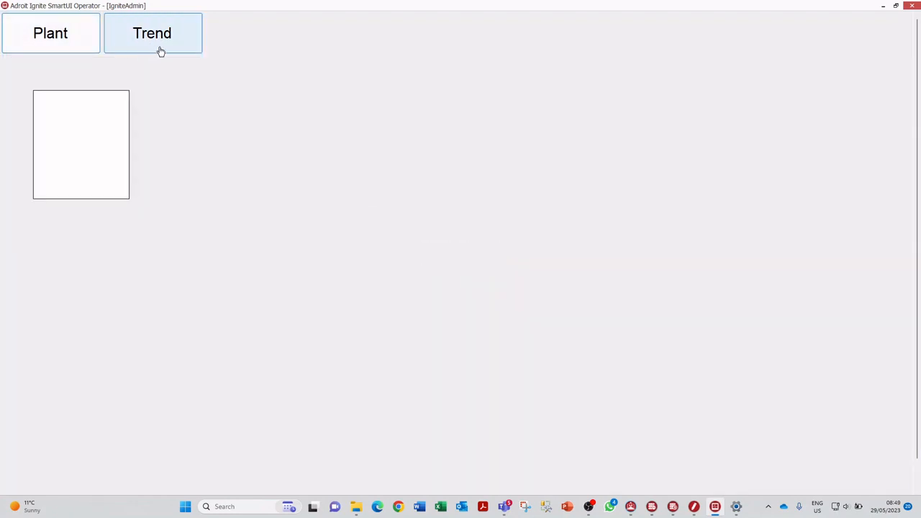
click(161, 44)
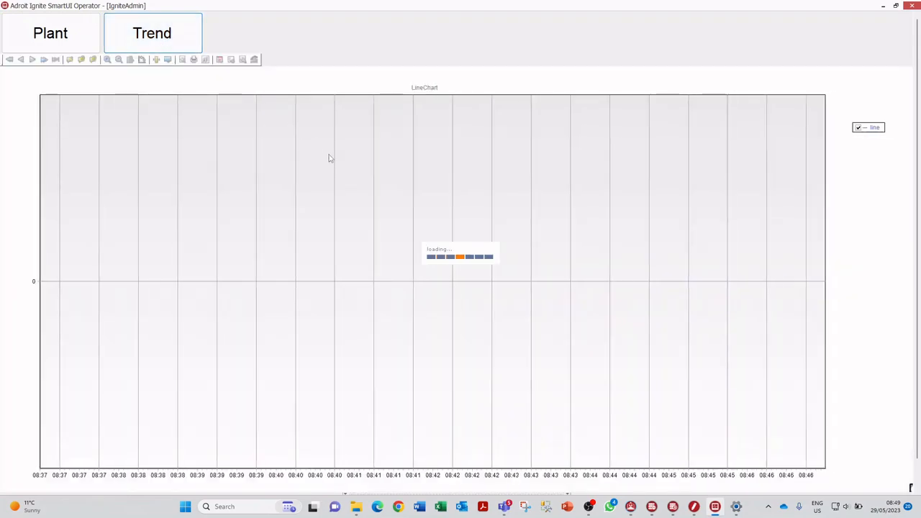